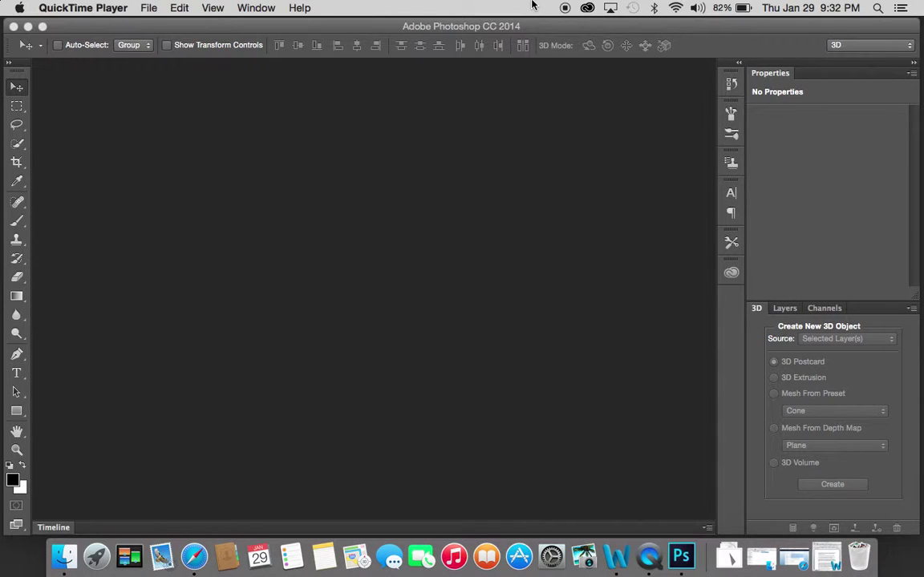
Choose the 3D workspace for the editing environment.
{"action": "left_click", "coordinate": [909, 49]}
{"action": "left_click", "coordinate": [909, 49]}
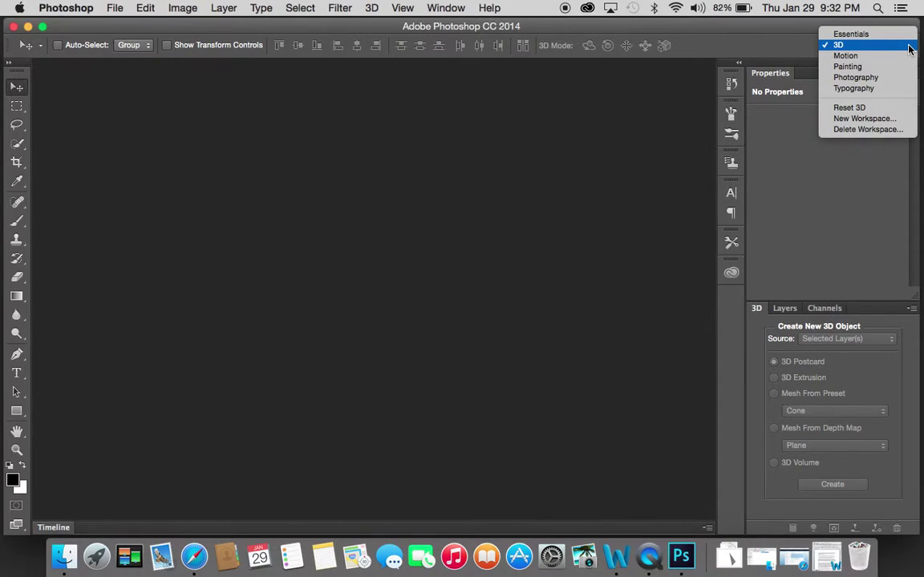
{"action": "left_click", "coordinate": [842, 45]}
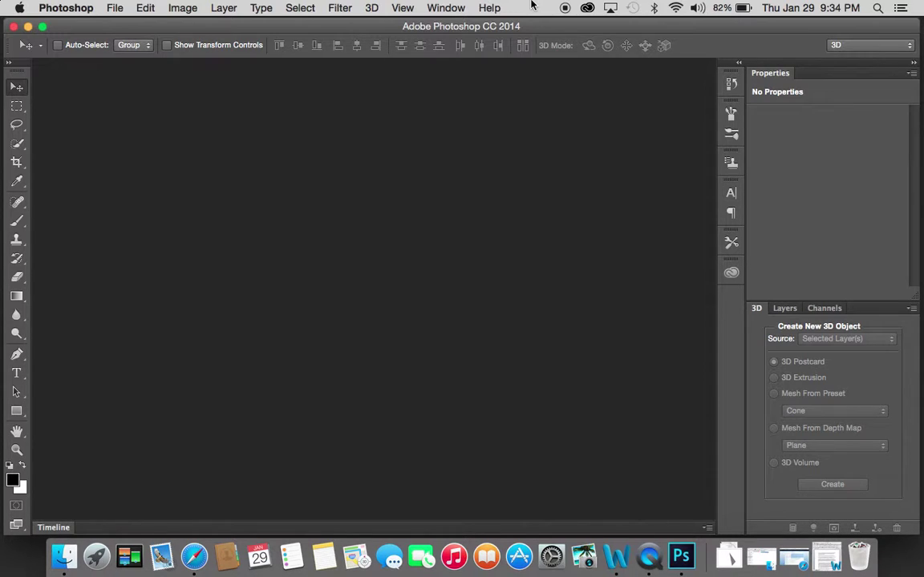
Create a new document named "3d extrustion" using the Web preset at 1024 x 768 pixels, 72 pixels/inch, with white background.
{"action": "left_click", "coordinate": [115, 7]}
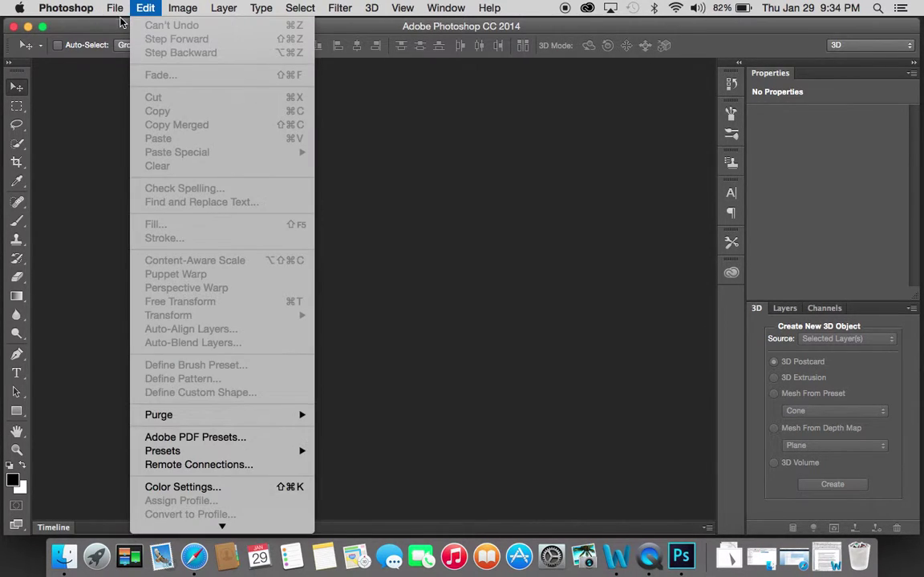
{"action": "left_click", "coordinate": [119, 26]}
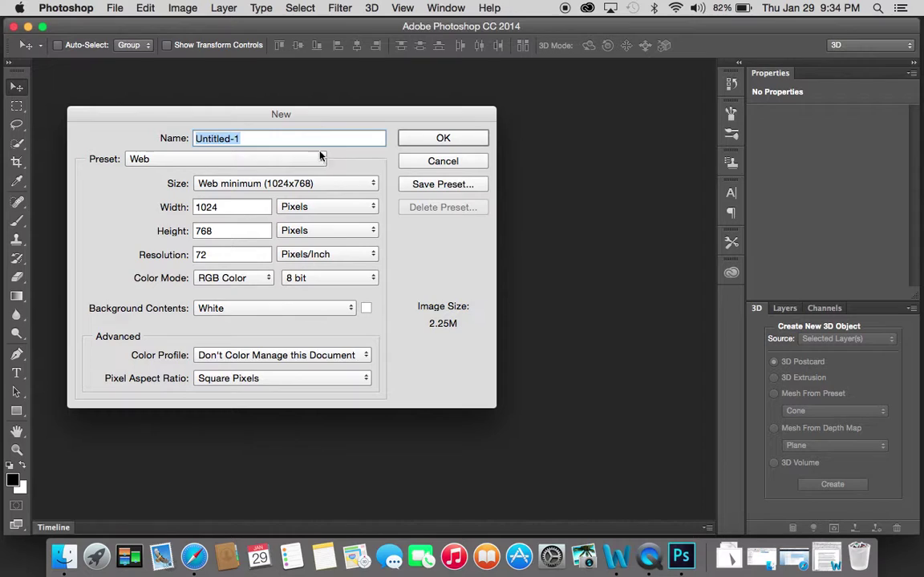
{"action": "type", "text": "3"}
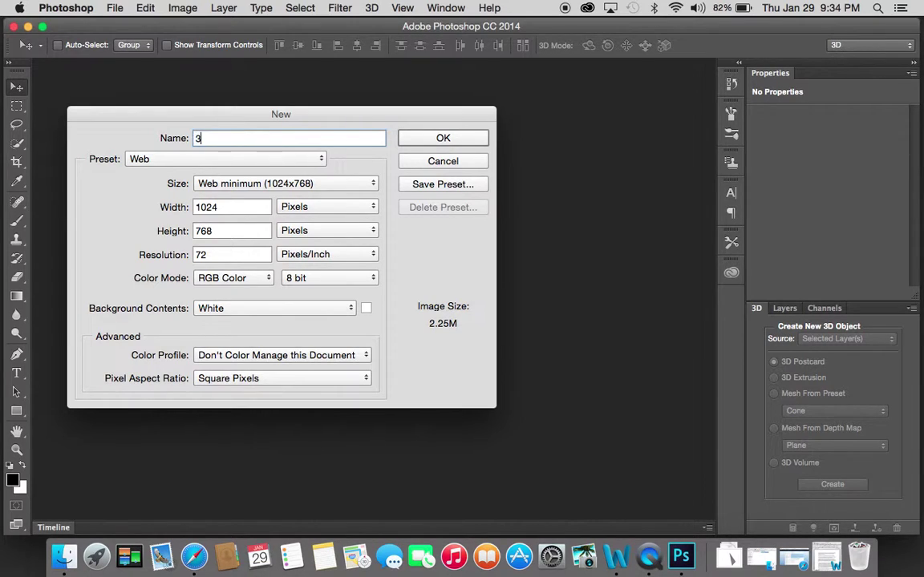
{"action": "type", "text": "d extrustion"}
{"action": "left_click", "coordinate": [443, 139]}
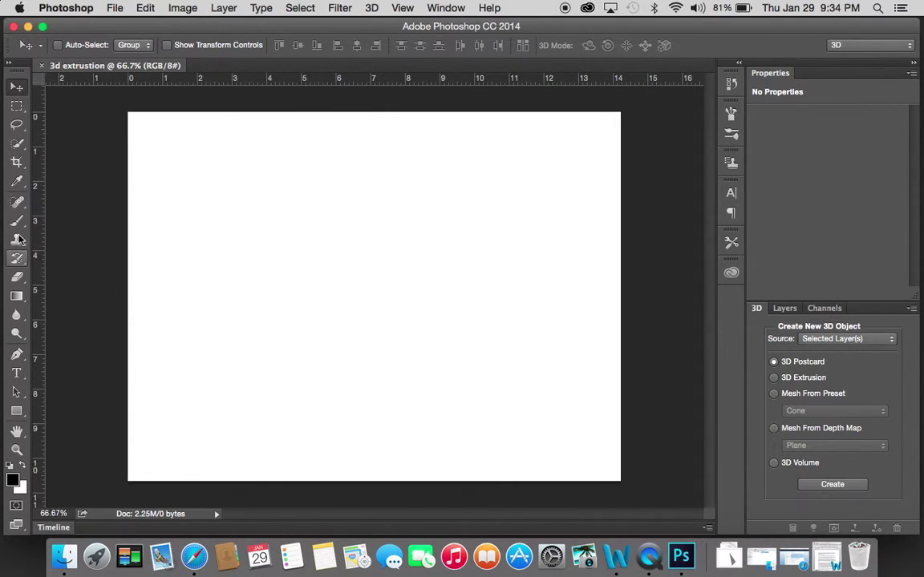
Draw a text box about 7 in wide and 2.3 in high left of the canvas centre and enter a first name.
{"action": "left_click", "coordinate": [18, 374]}
{"action": "left_click_drag", "start_coordinate": [193, 233], "coordinate": [437, 312]}
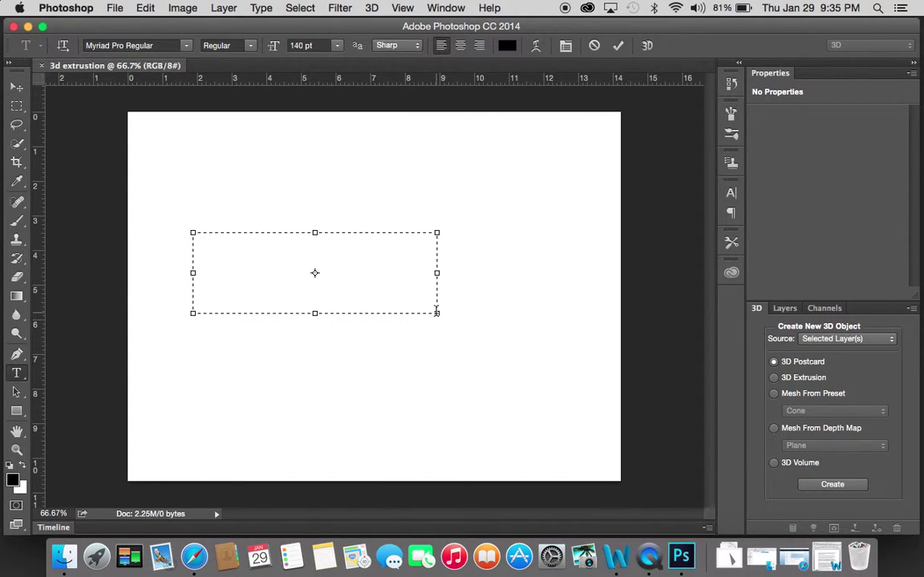
{"action": "type", "text": "Leann"}
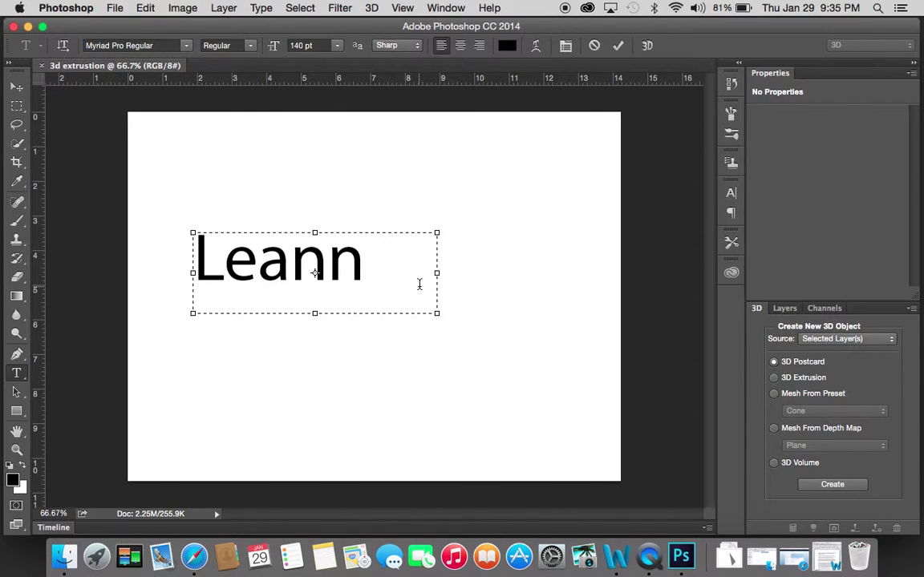
Enlarge the whole name text, trying 150 pt and settling on a font size of 175 pt.
{"action": "left_click_drag", "start_coordinate": [369, 262], "coordinate": [176, 263]}
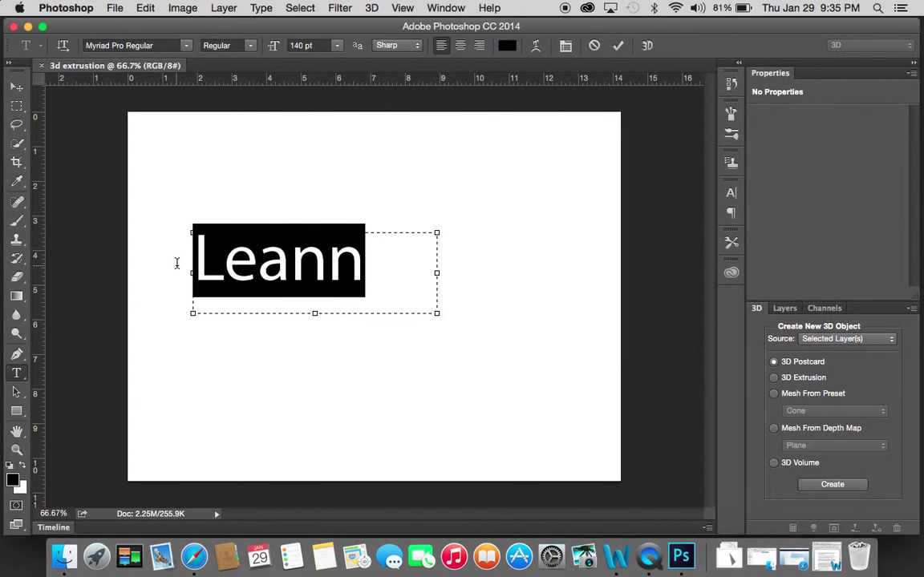
{"action": "left_click", "coordinate": [338, 45]}
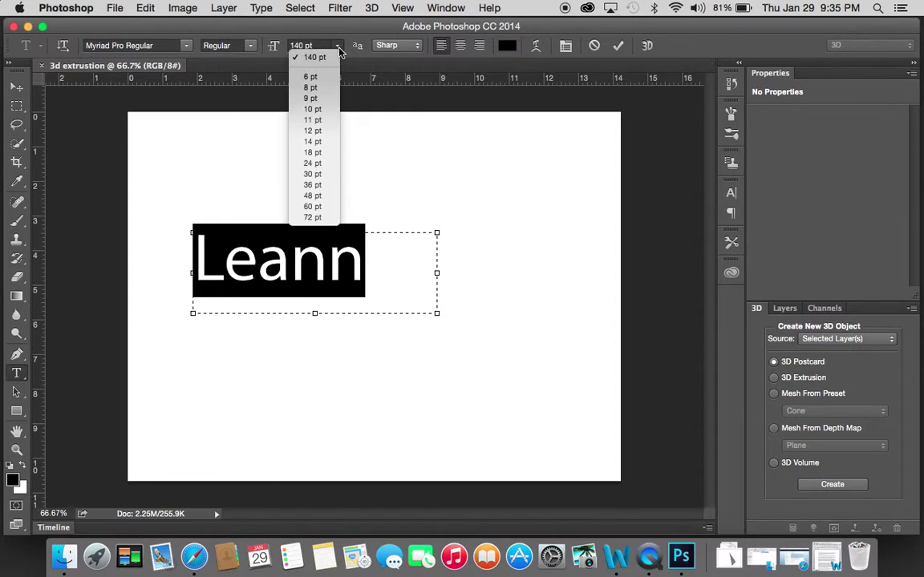
{"action": "left_click", "coordinate": [321, 57]}
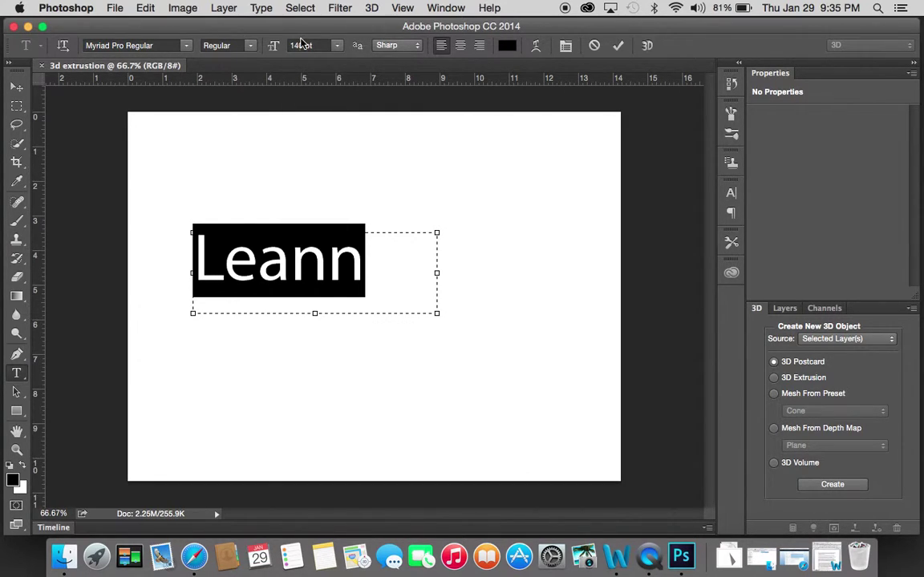
{"action": "left_click", "coordinate": [299, 45]}
{"action": "type", "text": "150"}
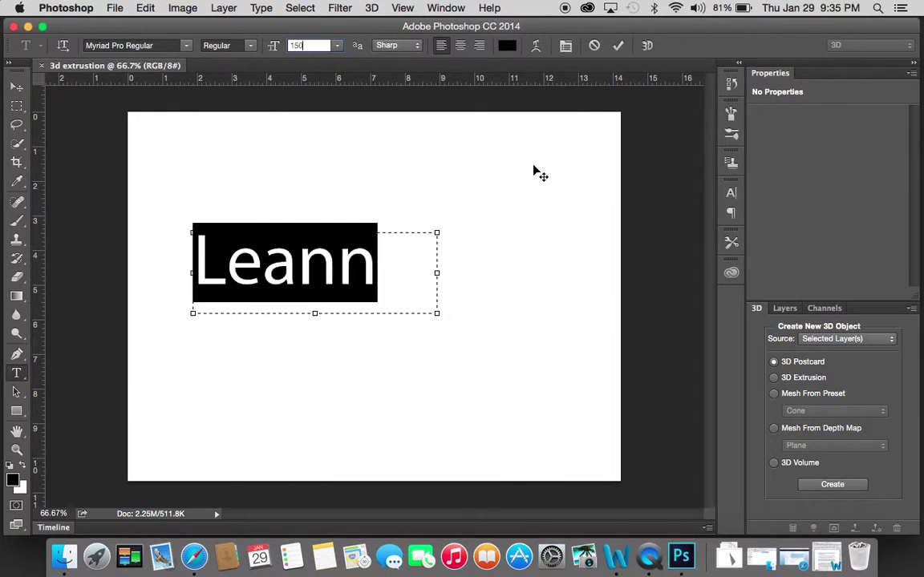
{"action": "key", "text": "Return"}
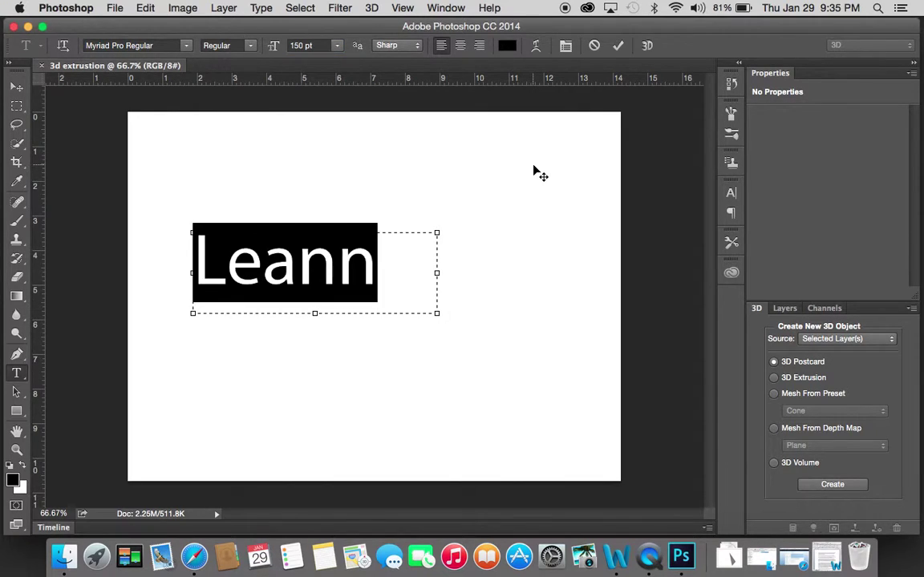
{"action": "left_click", "coordinate": [306, 46]}
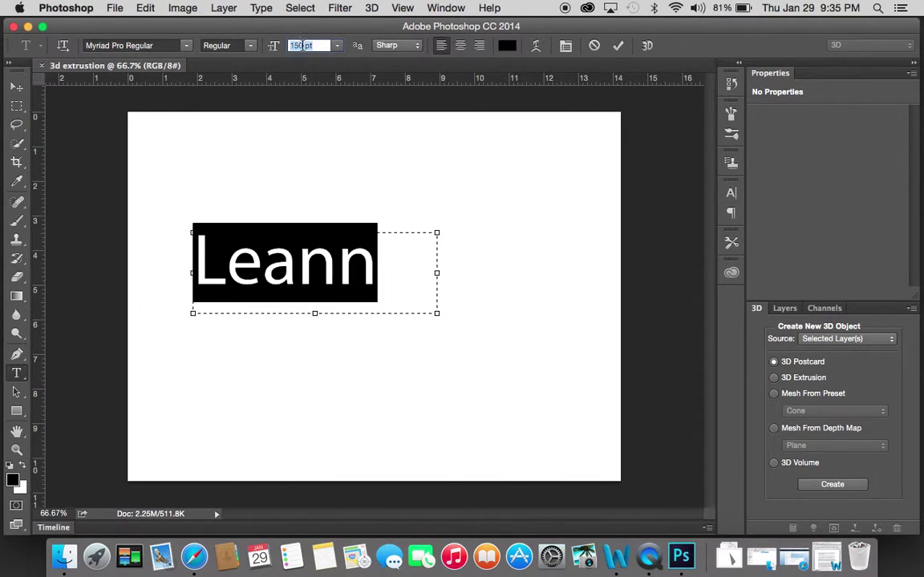
{"action": "type", "text": "175"}
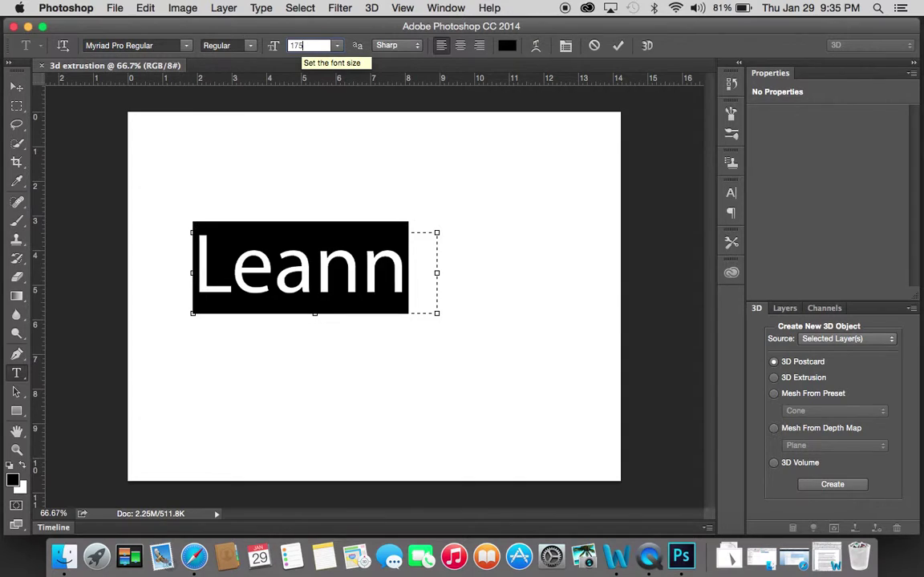
{"action": "key", "text": "Return"}
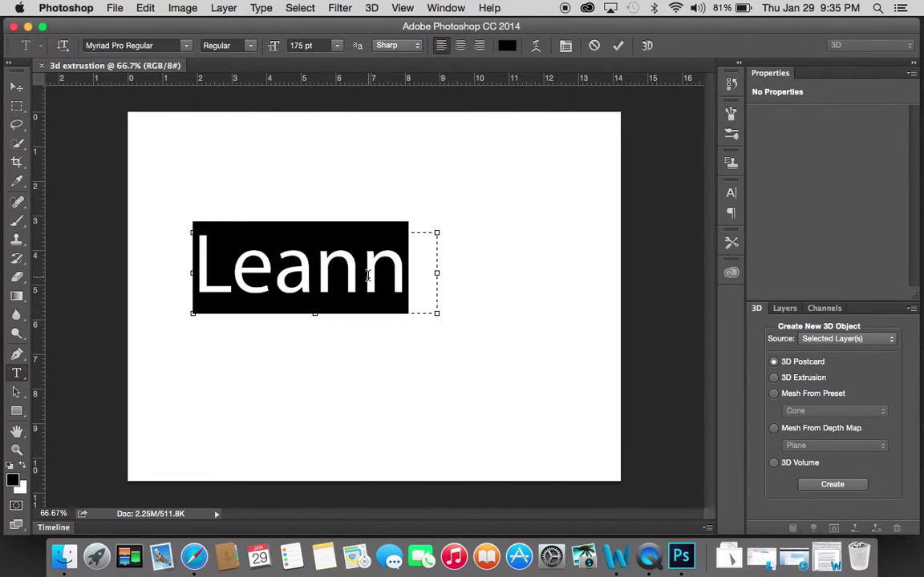
Commit the name text and create a new 3D extrusion from its selected layer.
{"action": "left_click", "coordinate": [786, 310]}
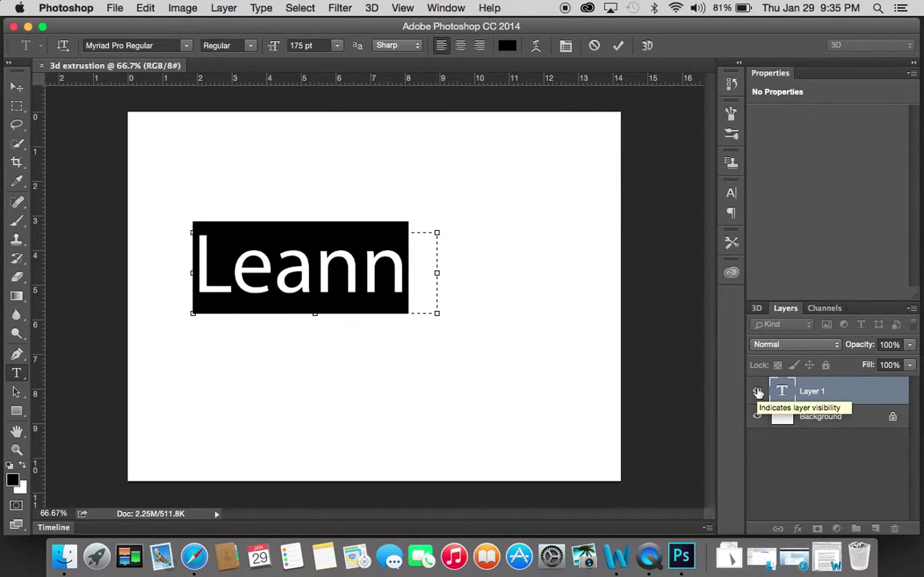
{"action": "key", "text": "super+Return"}
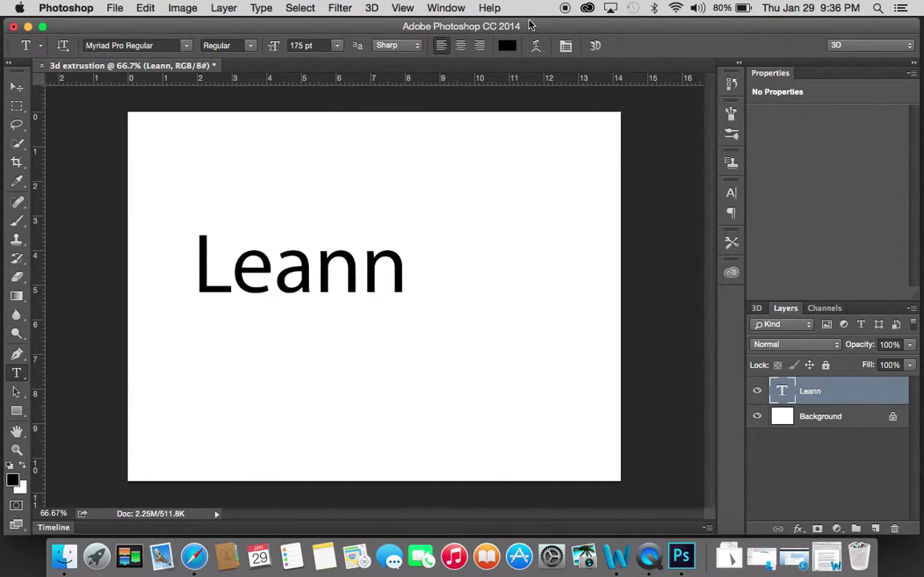
{"action": "left_click", "coordinate": [372, 8]}
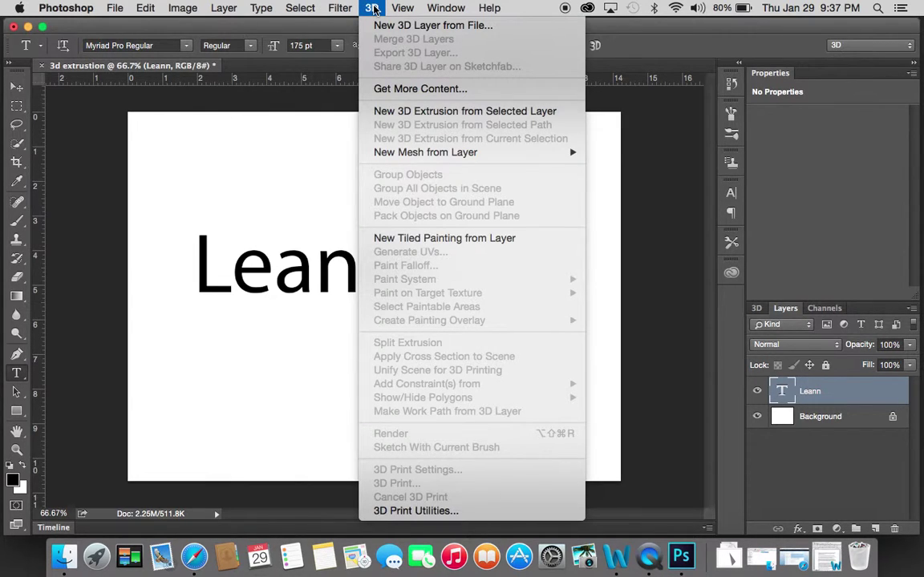
{"action": "left_click", "coordinate": [426, 118]}
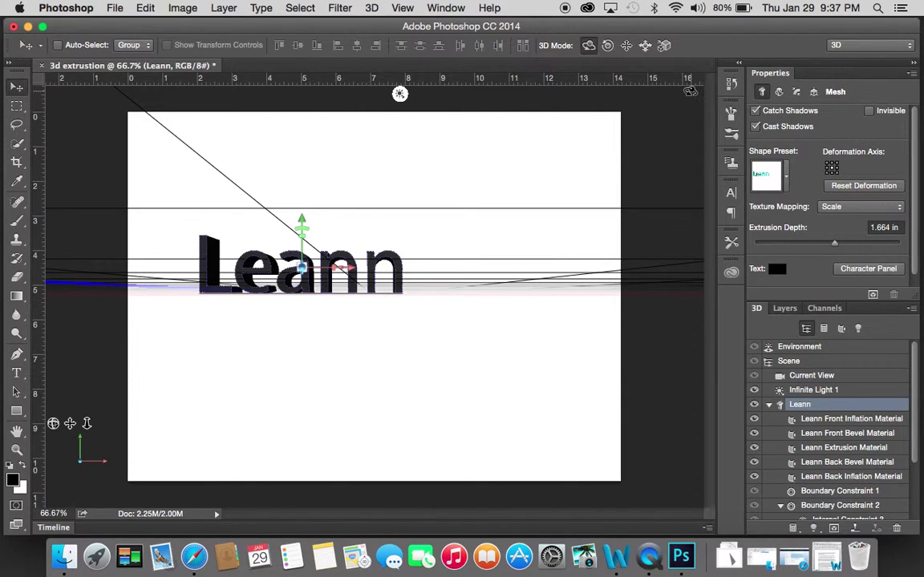
Orbit the scene's Current View camera to a raised, angled view of the extruded text.
{"action": "left_click", "coordinate": [783, 376]}
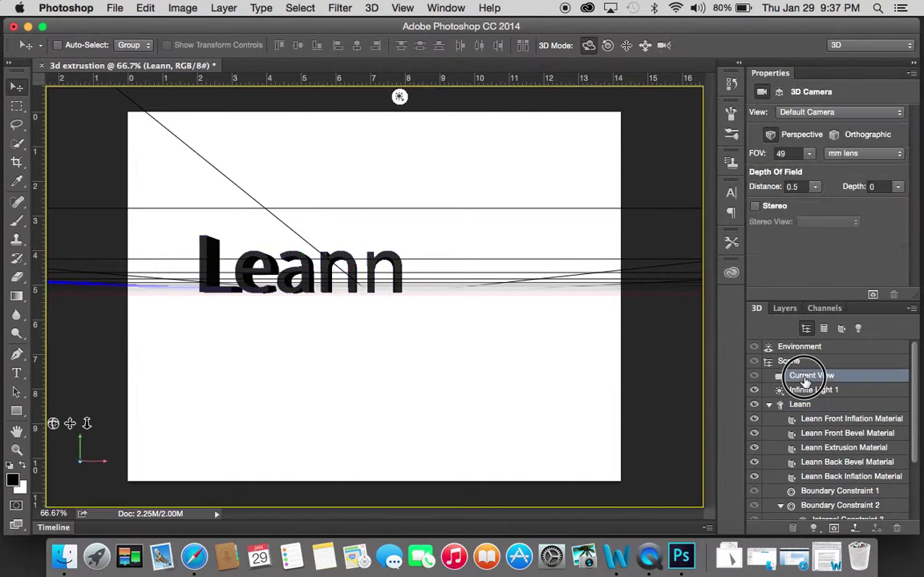
{"action": "left_click_drag", "start_coordinate": [405, 225], "coordinate": [384, 234]}
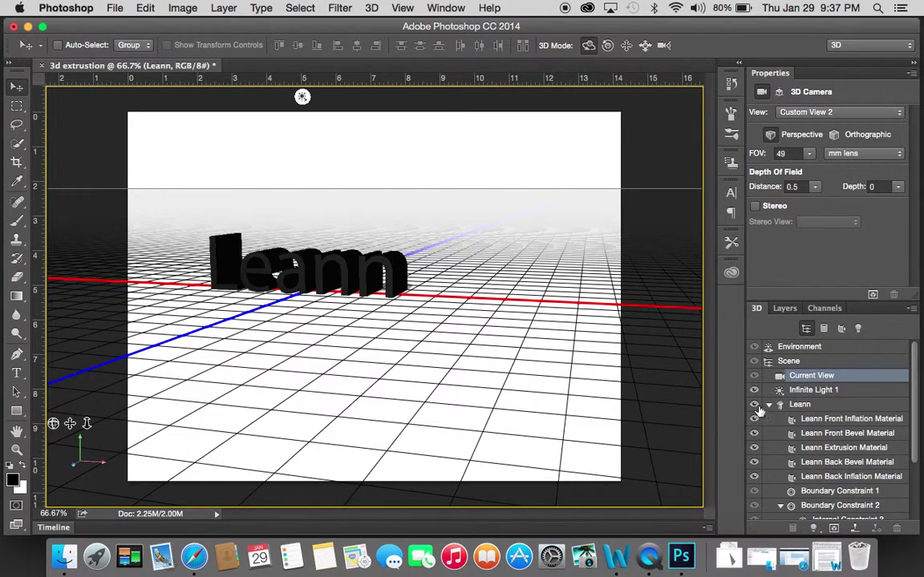
Select the extruded text mesh and review its Mesh, Deform, Cap and coordinate properties.
{"action": "left_click", "coordinate": [802, 405]}
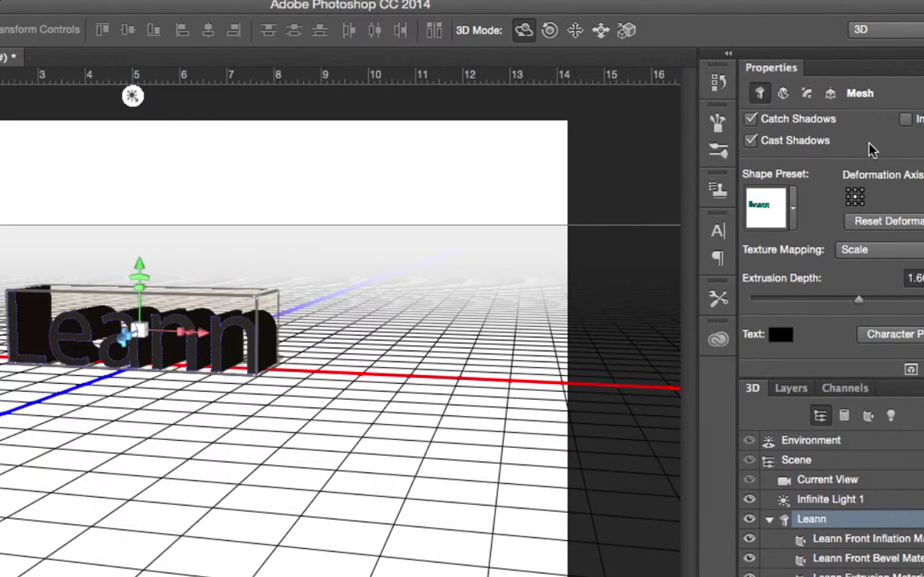
{"action": "left_click", "coordinate": [782, 93]}
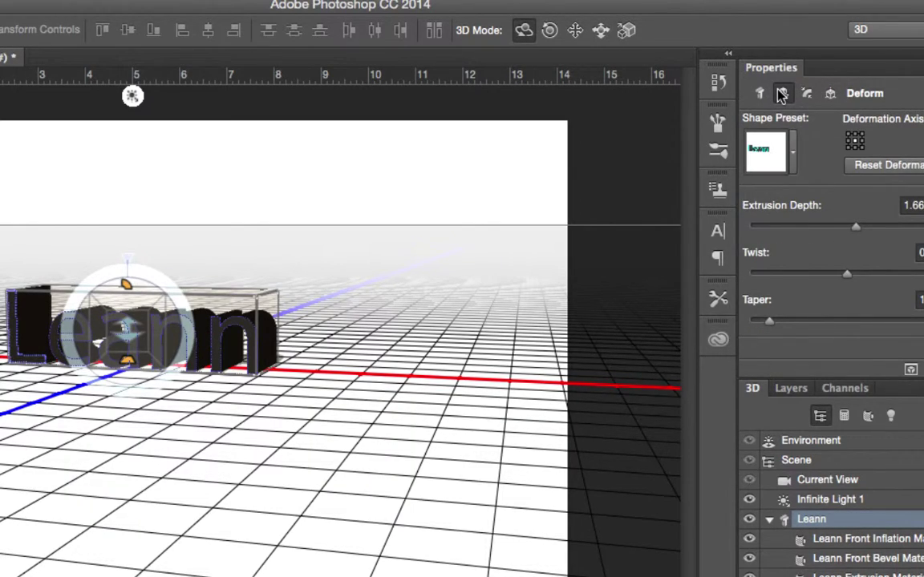
{"action": "left_click", "coordinate": [806, 93]}
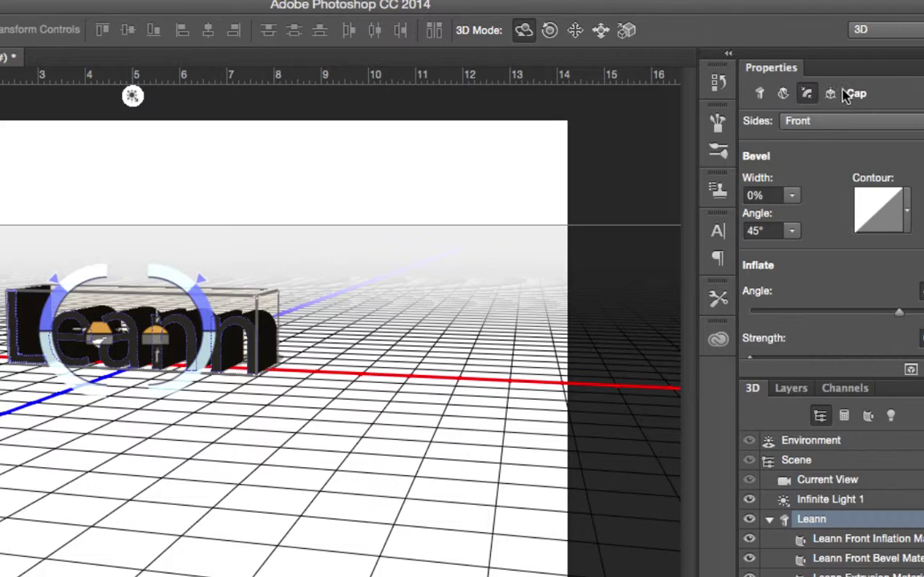
{"action": "left_click", "coordinate": [830, 94]}
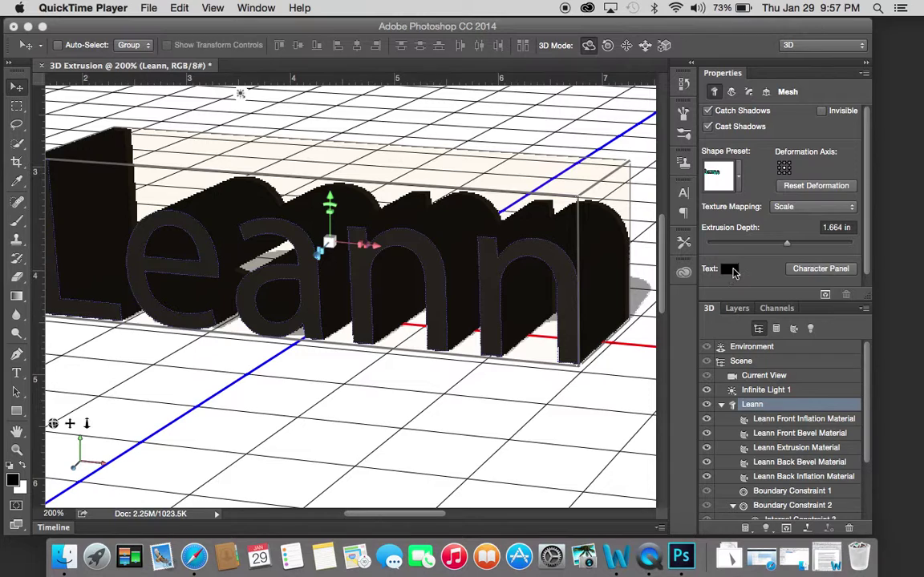
Try the Shear and Deflate shape presets on the extruded text mesh.
{"action": "left_click", "coordinate": [741, 177]}
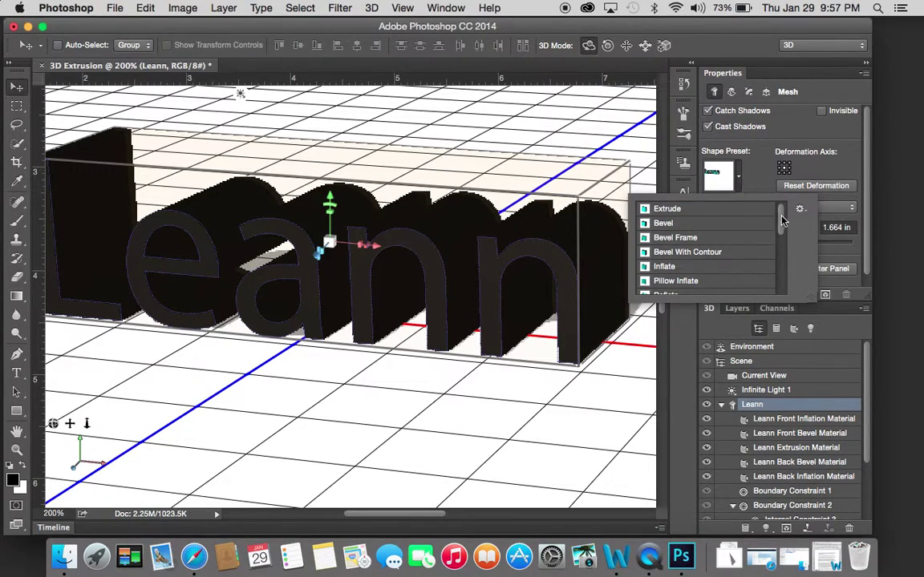
{"action": "left_click_drag", "start_coordinate": [779, 215], "coordinate": [778, 261]}
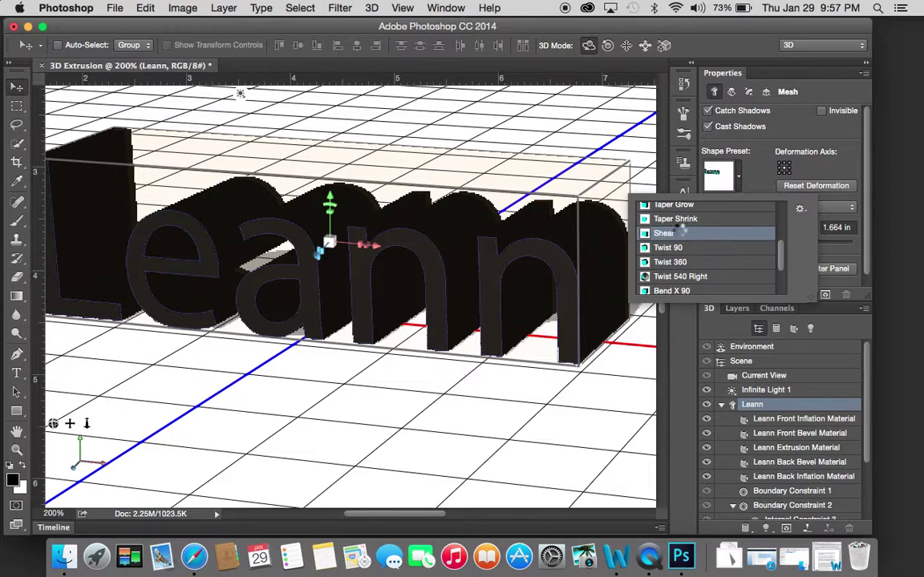
{"action": "left_click", "coordinate": [680, 233]}
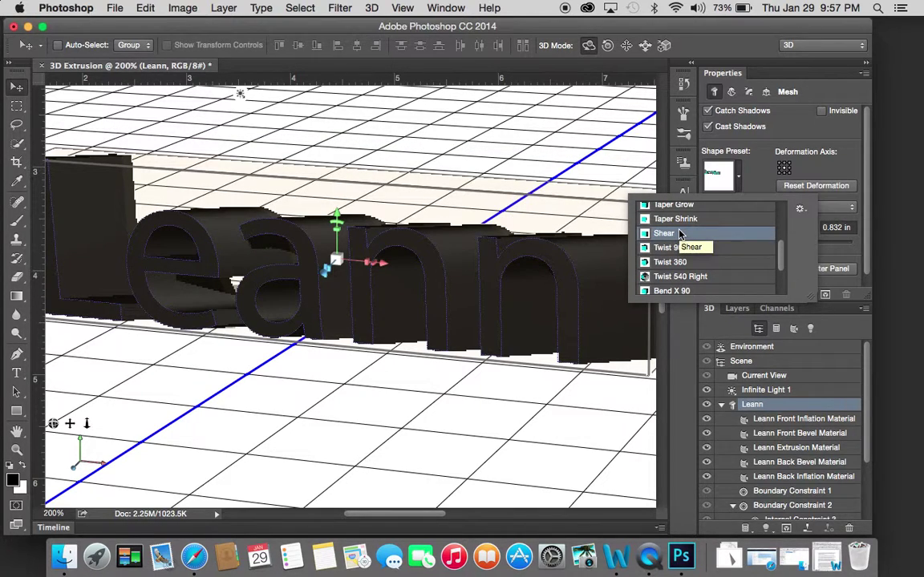
{"action": "left_click_drag", "start_coordinate": [783, 257], "coordinate": [774, 239]}
{"action": "left_click", "coordinate": [680, 225]}
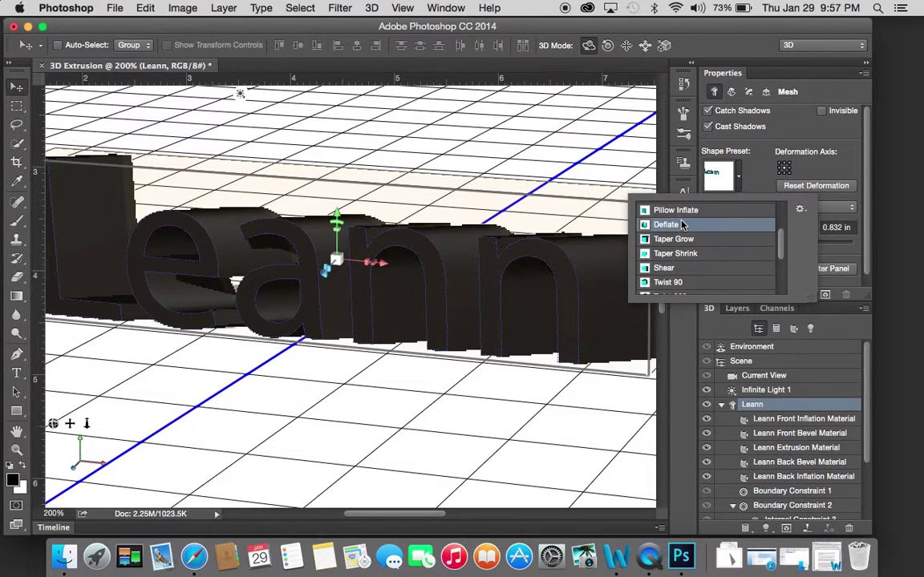
Apply the Extrude shape preset to the text mesh and close the preset list.
{"action": "left_click_drag", "start_coordinate": [786, 249], "coordinate": [783, 200]}
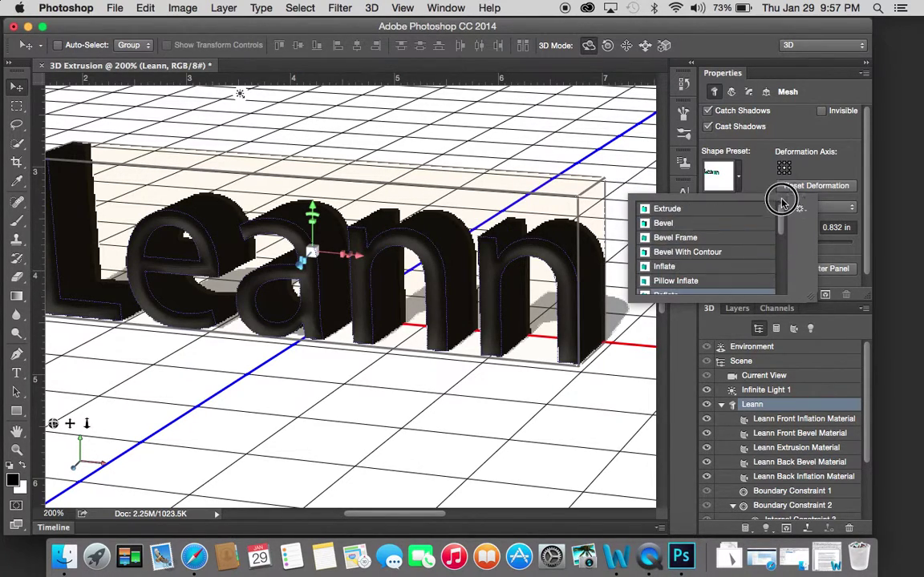
{"action": "left_click", "coordinate": [673, 208]}
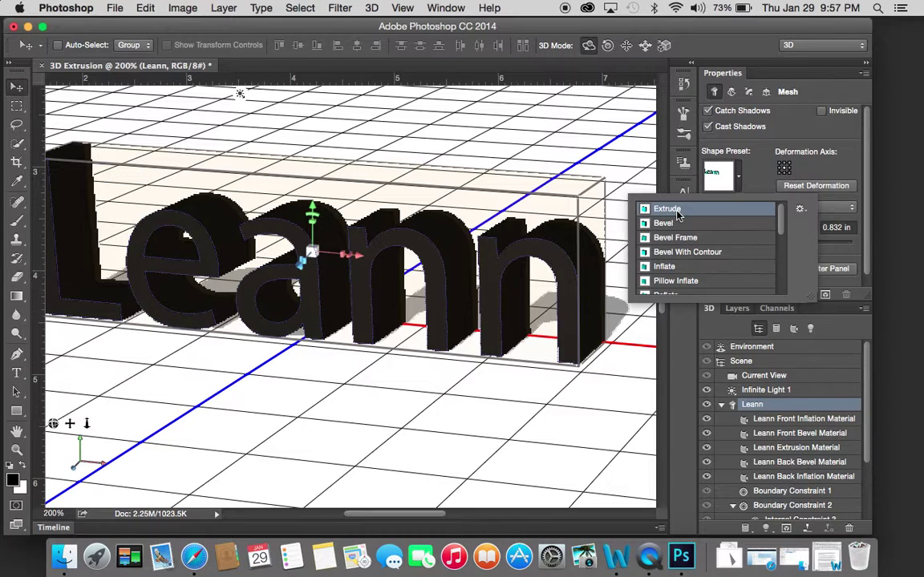
{"action": "left_click", "coordinate": [804, 129]}
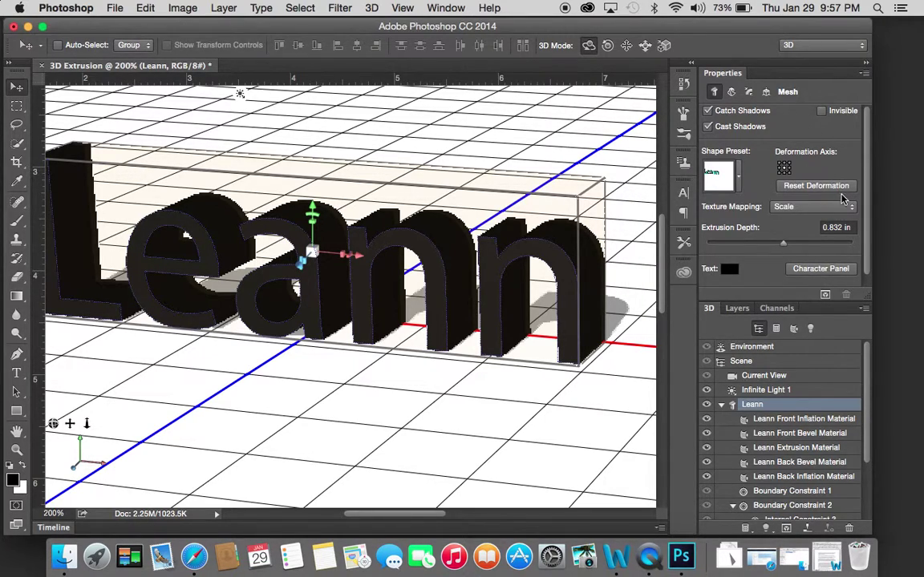
Set the text mesh's extrusion depth to about -1.375 in.
{"action": "left_click", "coordinate": [784, 246]}
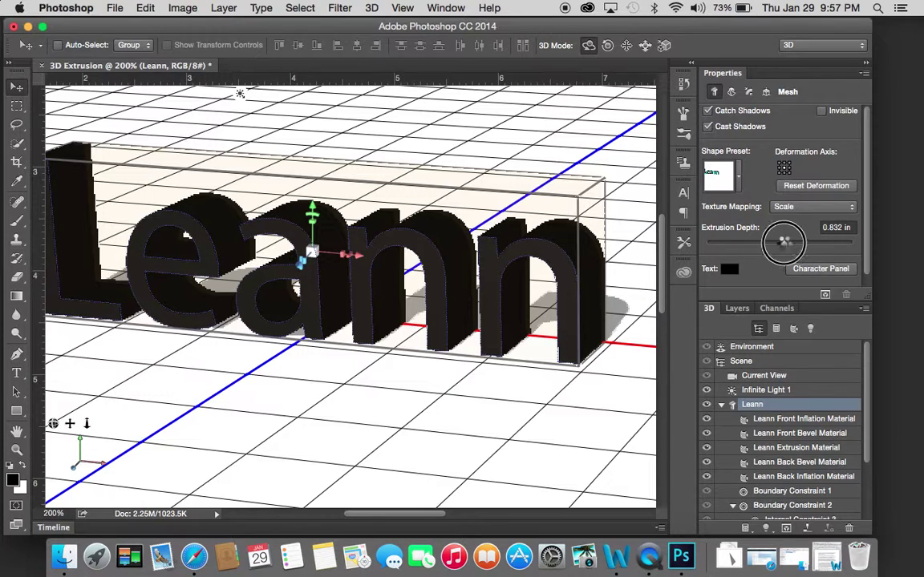
{"action": "mouse_move", "coordinate": [787, 242]}
{"action": "left_mouse_down"}
{"action": "mouse_move", "coordinate": [759, 241]}
{"action": "mouse_move", "coordinate": [775, 246]}
{"action": "left_mouse_up"}
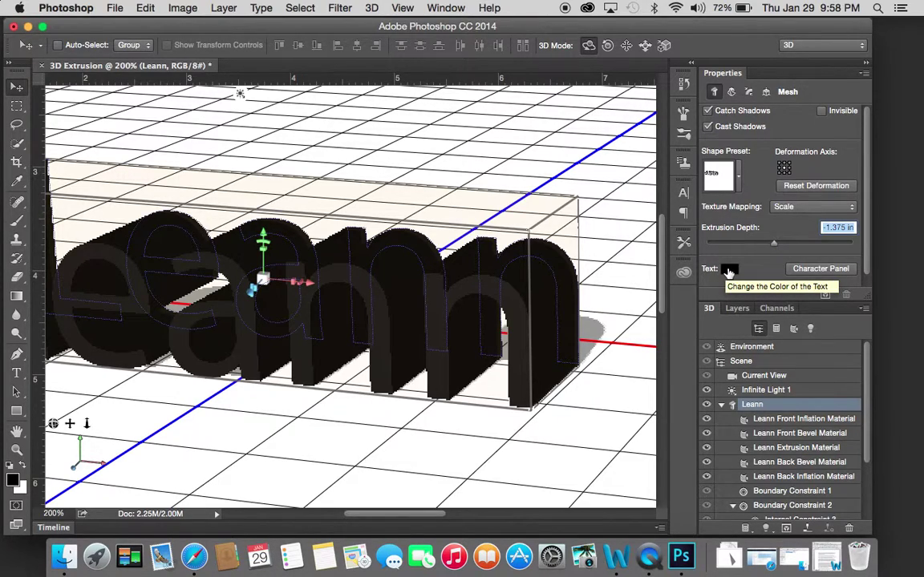
Change the 3D text's color to dark blue, RGB 21, 17, 174.
{"action": "left_click", "coordinate": [728, 270]}
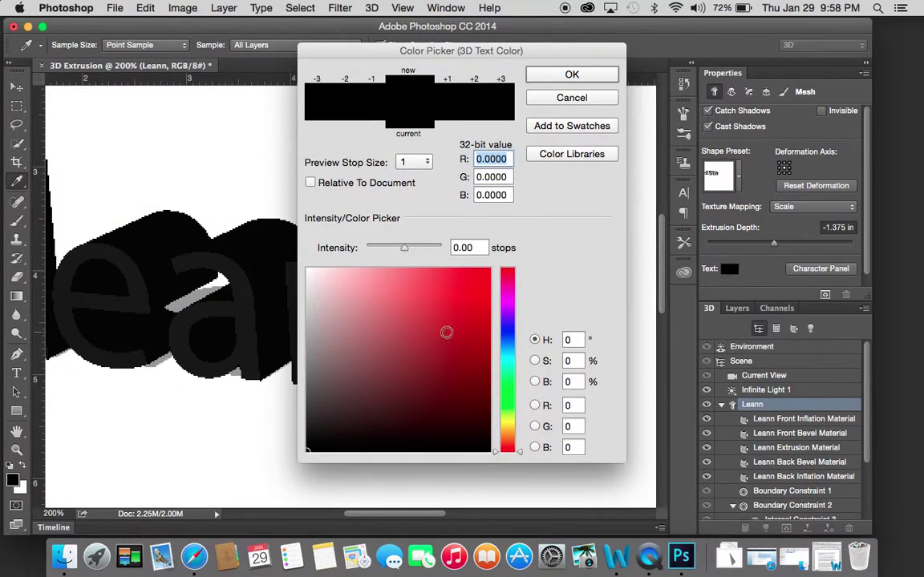
{"action": "left_click", "coordinate": [511, 329]}
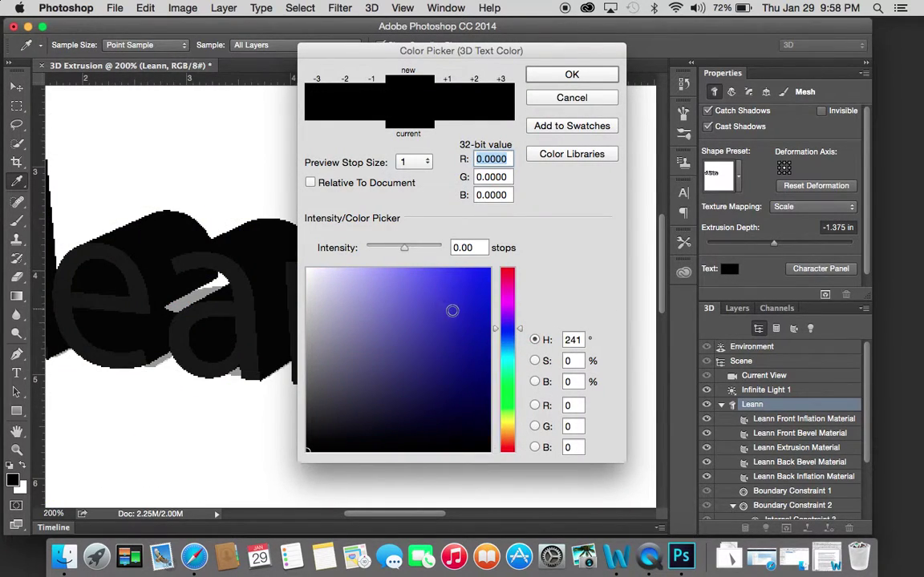
{"action": "left_click", "coordinate": [452, 311]}
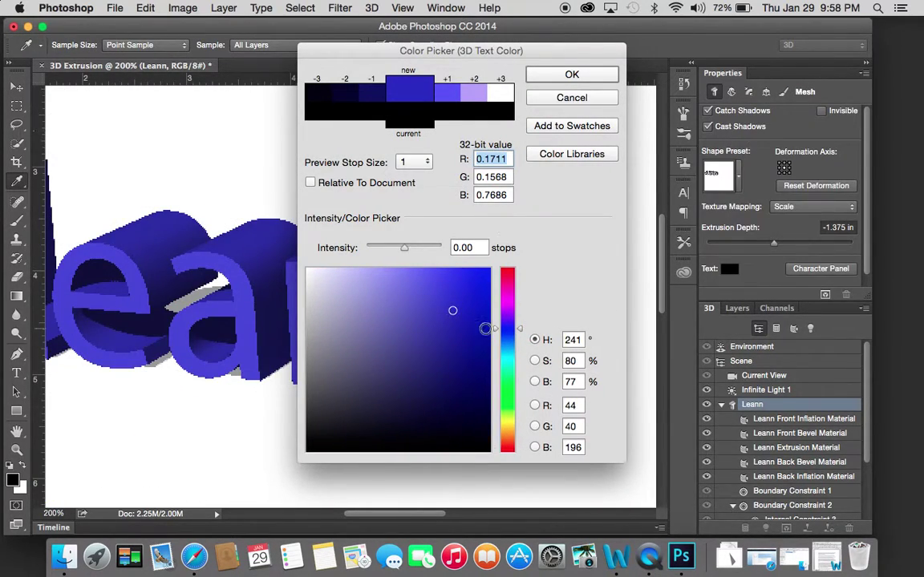
{"action": "left_click", "coordinate": [473, 328]}
{"action": "left_click", "coordinate": [561, 73]}
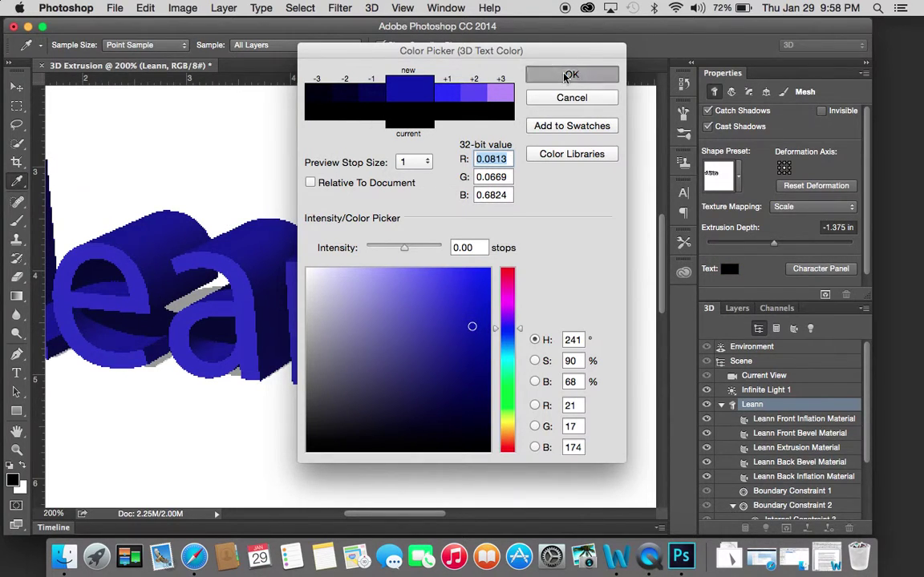
{"action": "key", "text": "v"}
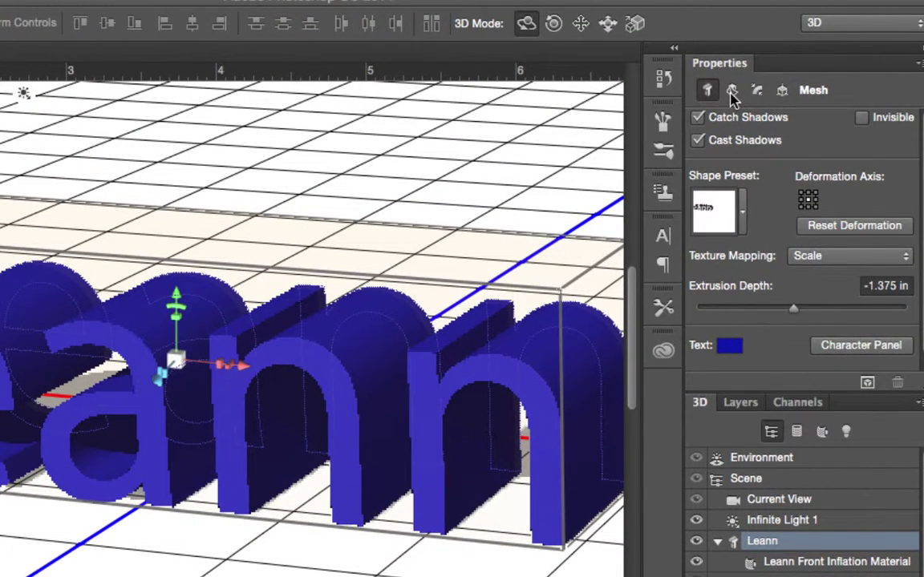
Try twisting the extruded text mesh with the Deform settings, and return the twist to 0°.
{"action": "left_click", "coordinate": [732, 92]}
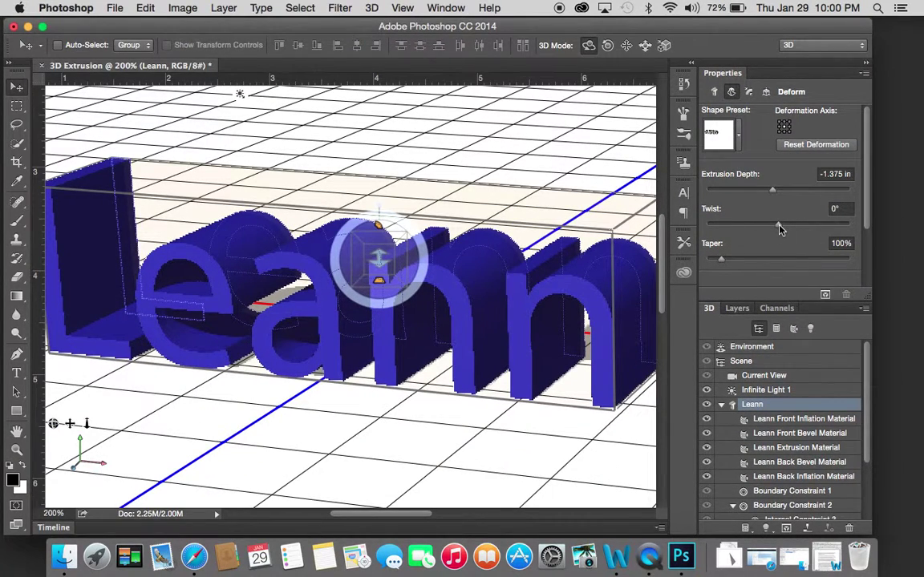
{"action": "left_click_drag", "start_coordinate": [779, 228], "coordinate": [779, 227]}
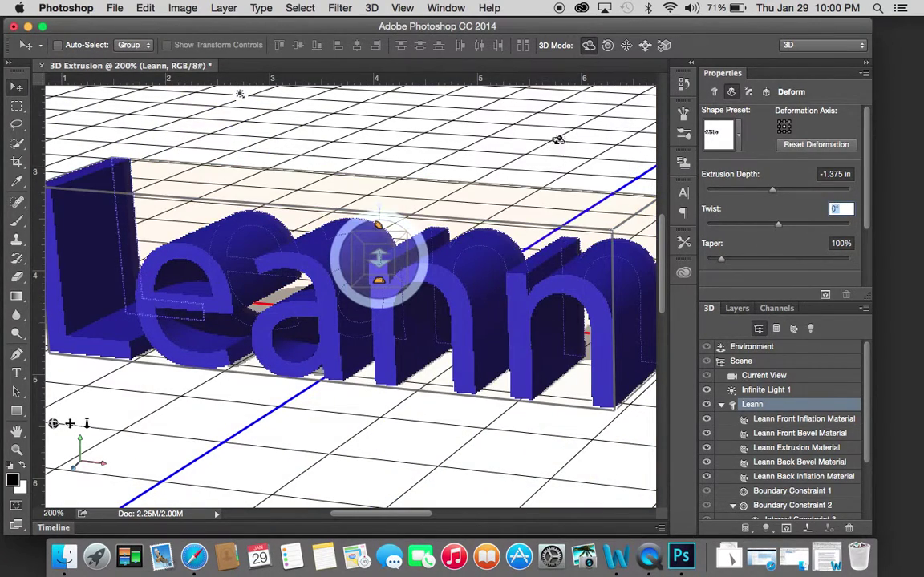
{"action": "type", "text": "-"}
{"action": "key", "text": "super+minus"}
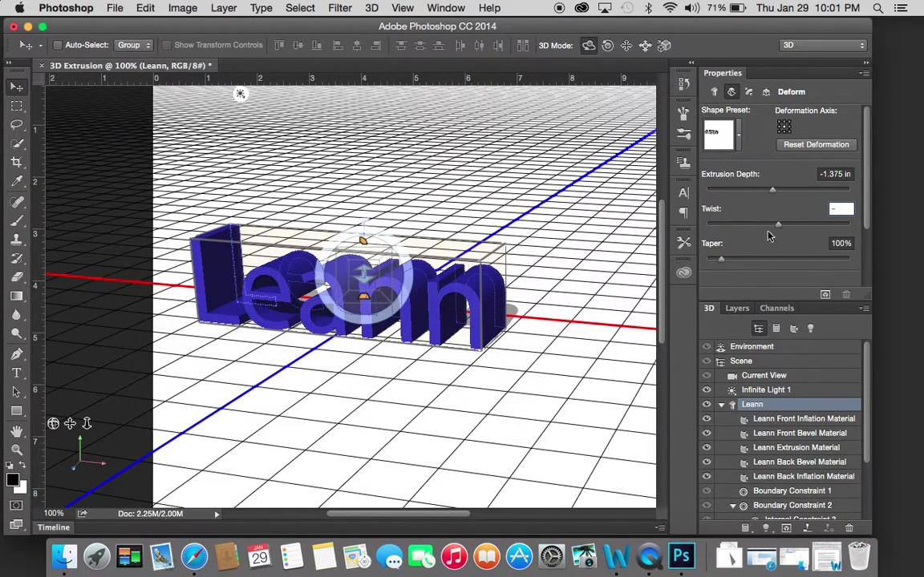
{"action": "left_click", "coordinate": [779, 229]}
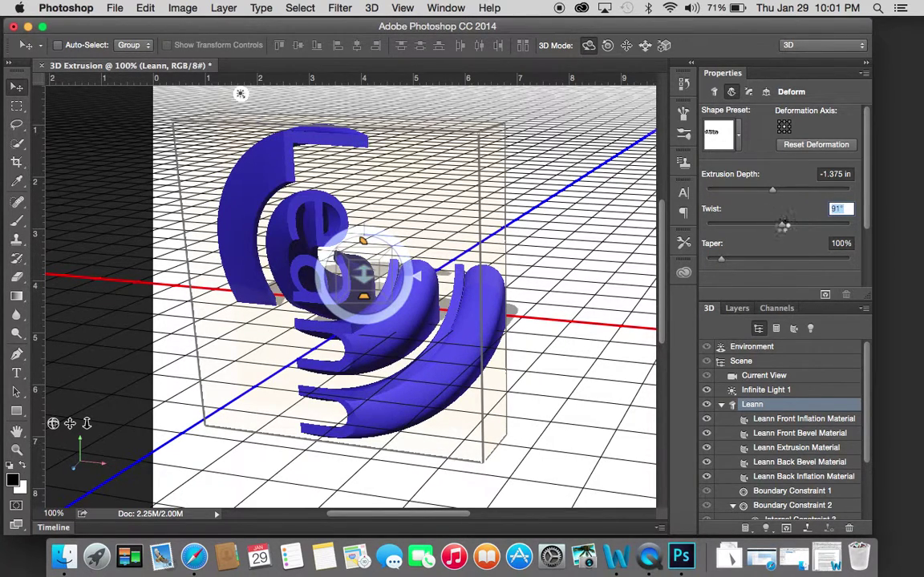
{"action": "mouse_move", "coordinate": [782, 226]}
{"action": "left_mouse_down"}
{"action": "mouse_move", "coordinate": [763, 228]}
{"action": "mouse_move", "coordinate": [778, 227]}
{"action": "left_mouse_up"}
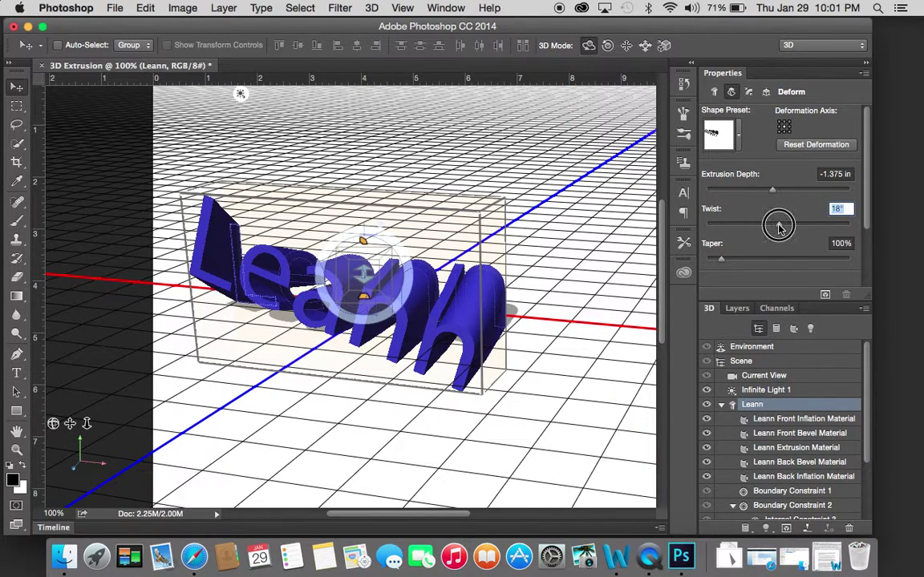
{"action": "left_click_drag", "start_coordinate": [778, 227], "coordinate": [778, 227]}
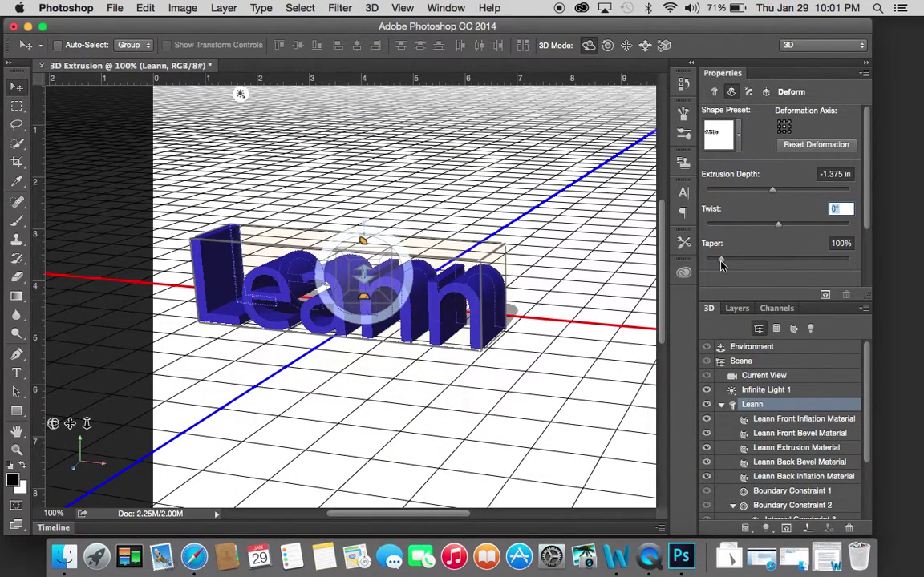
Try tapering the extruded text to about 162%, and restore the taper to 100%.
{"action": "left_click_drag", "start_coordinate": [722, 261], "coordinate": [730, 260]}
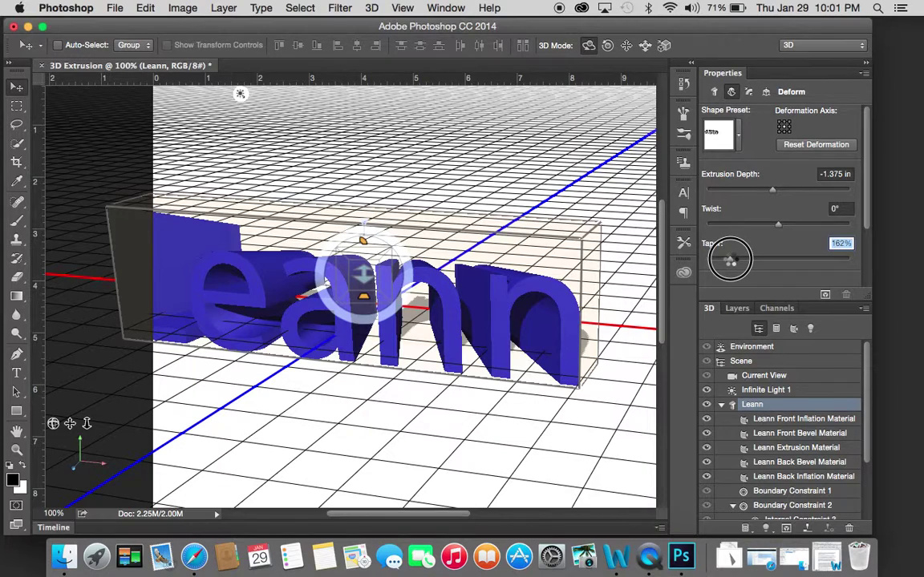
{"action": "mouse_move", "coordinate": [729, 258]}
{"action": "left_mouse_down"}
{"action": "mouse_move", "coordinate": [705, 261]}
{"action": "mouse_move", "coordinate": [721, 258]}
{"action": "left_mouse_up"}
{"action": "type", "text": "100"}
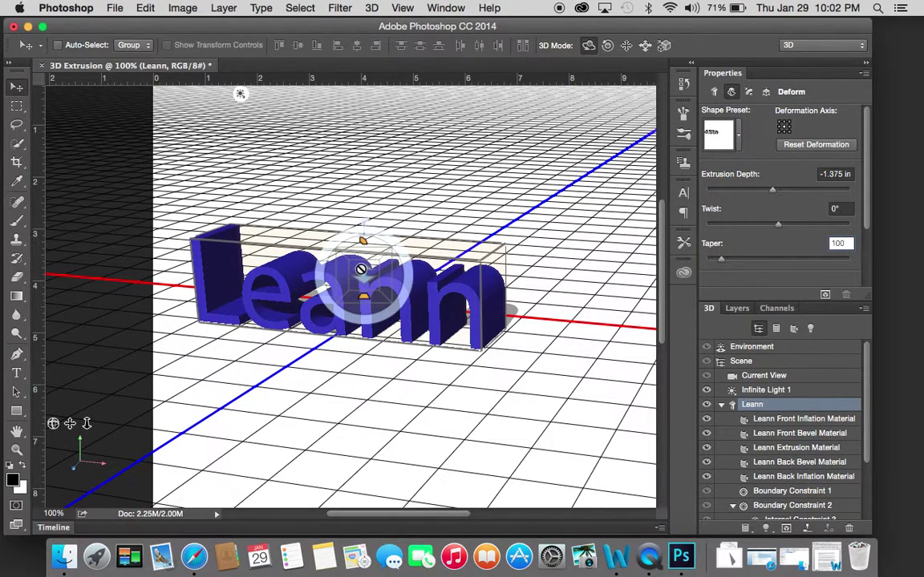
{"action": "left_click", "coordinate": [379, 240]}
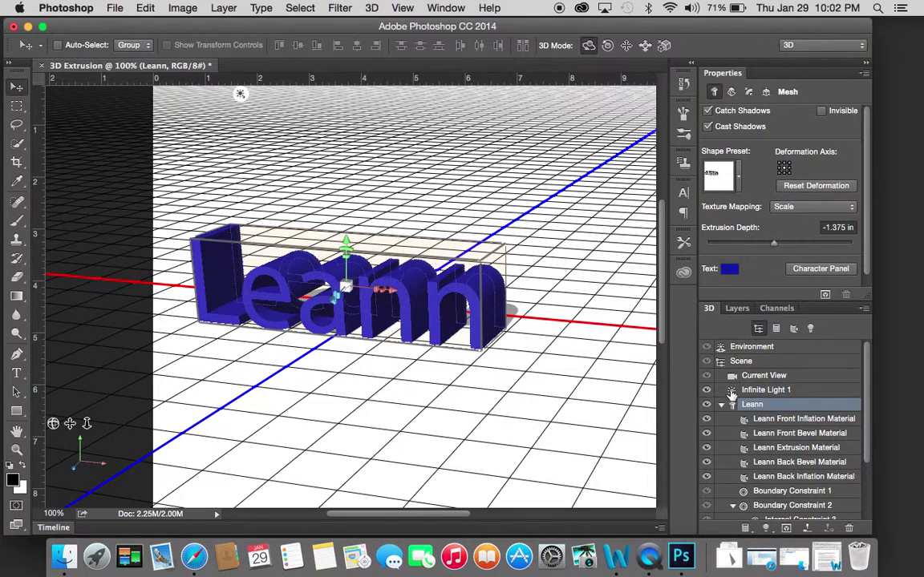
Show the text mesh's Cap properties and set the cap sides to Front and Back.
{"action": "left_click", "coordinate": [731, 92]}
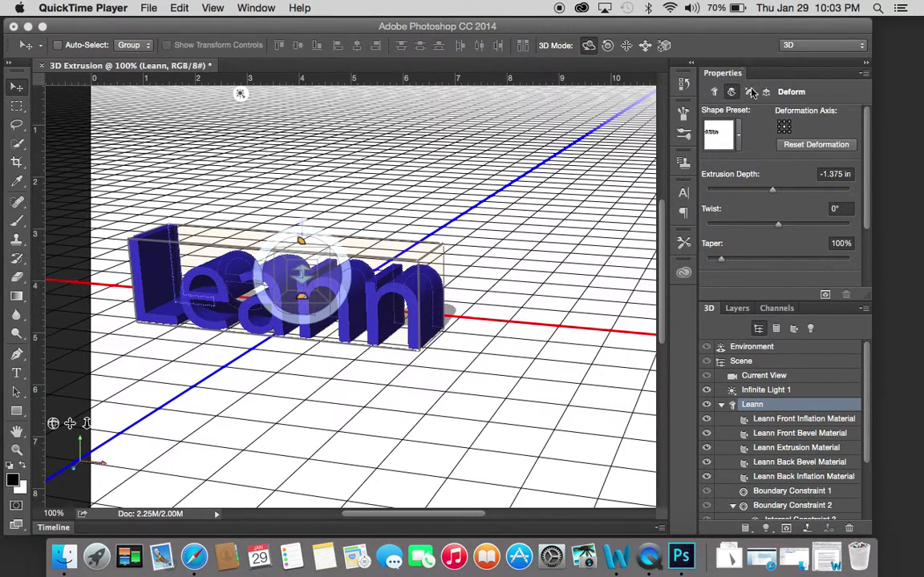
{"action": "left_click", "coordinate": [748, 92]}
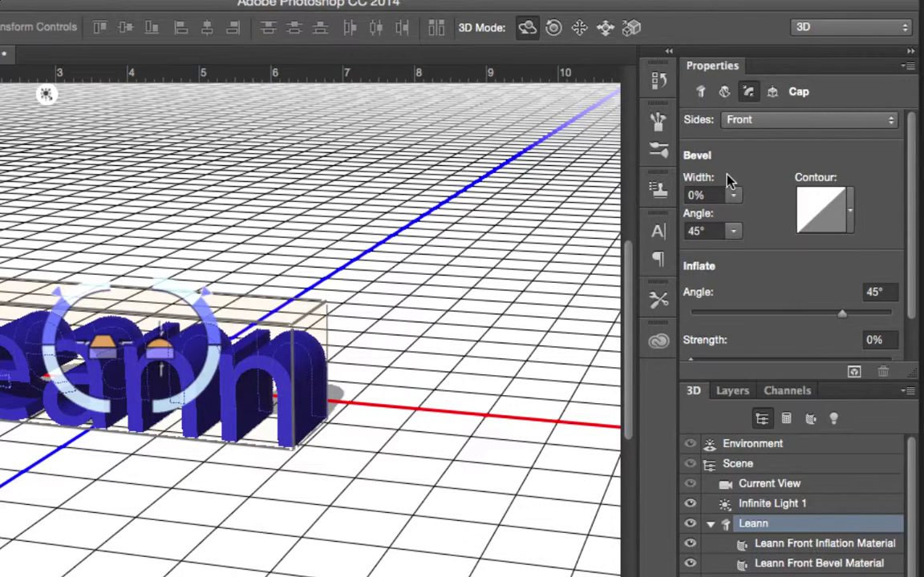
{"action": "left_click", "coordinate": [889, 121]}
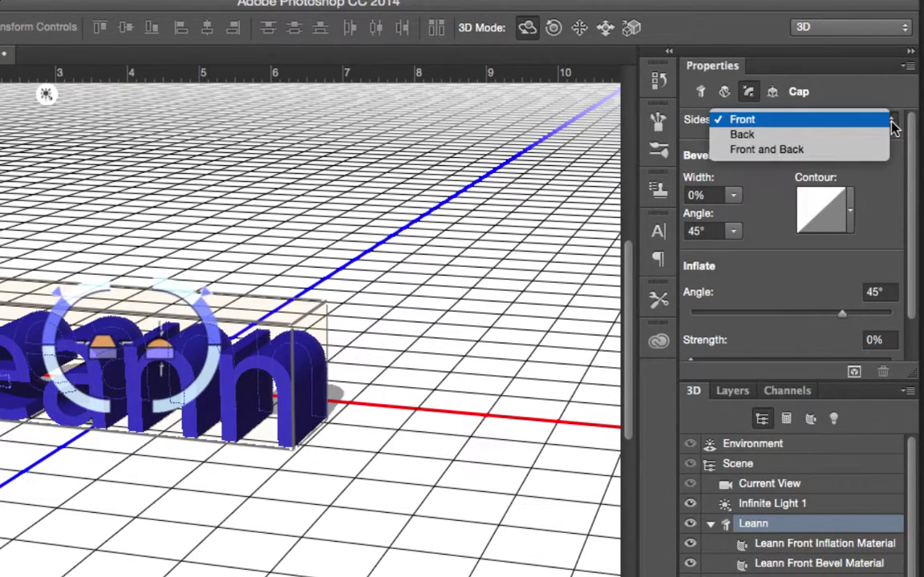
{"action": "left_click", "coordinate": [886, 181]}
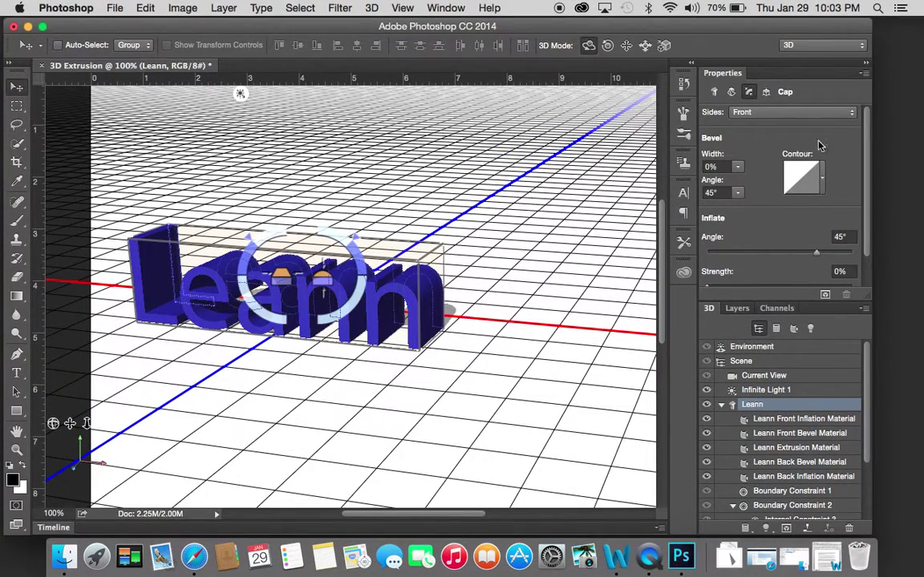
{"action": "left_click", "coordinate": [853, 113]}
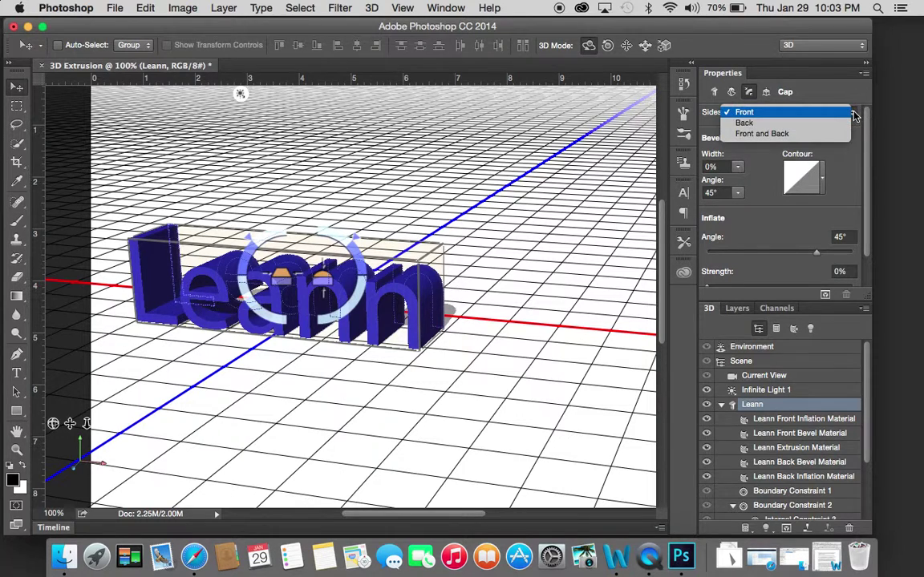
{"action": "left_click", "coordinate": [744, 122]}
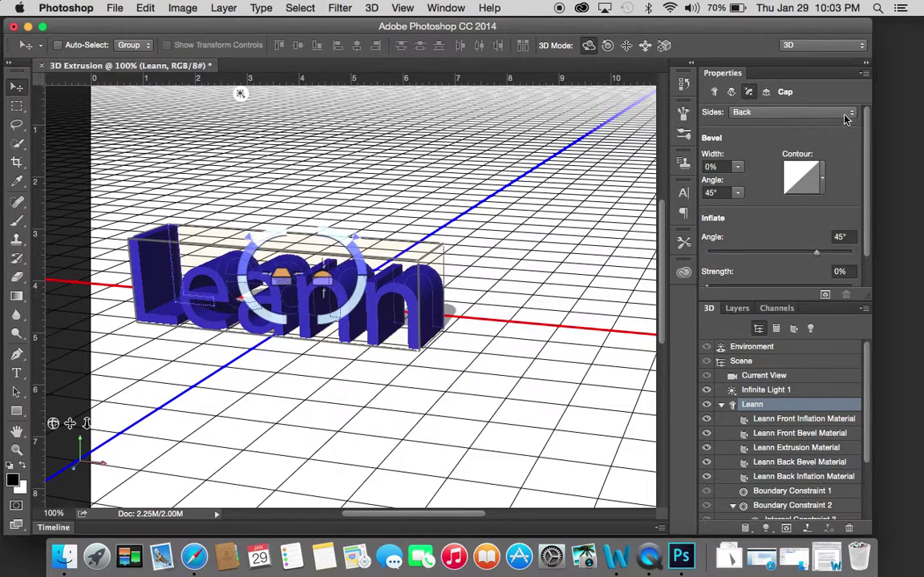
{"action": "left_click", "coordinate": [768, 113]}
{"action": "left_click", "coordinate": [779, 120]}
Try a bevel width of about 49% on the text caps, and return it to 0%.
{"action": "left_click", "coordinate": [738, 166]}
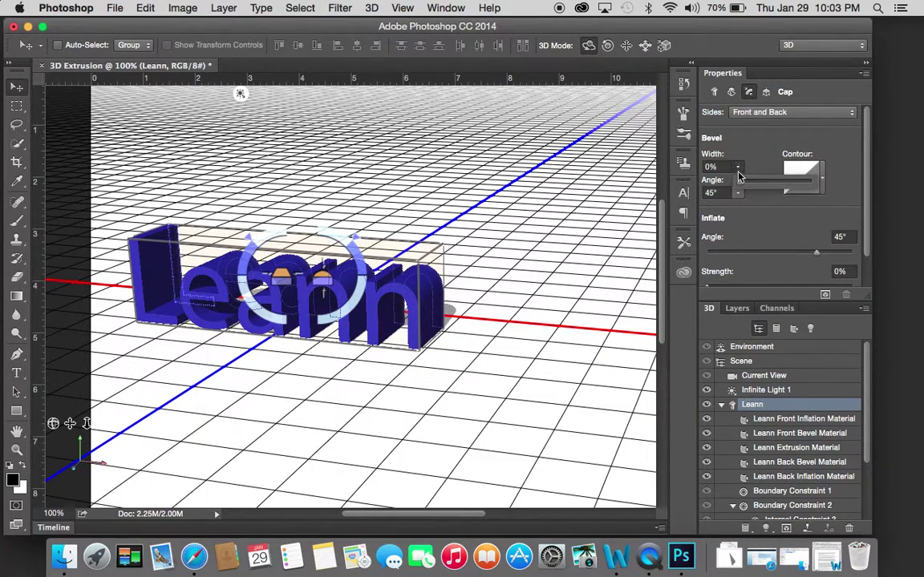
{"action": "left_click", "coordinate": [741, 185]}
{"action": "left_click_drag", "start_coordinate": [741, 185], "coordinate": [774, 182]}
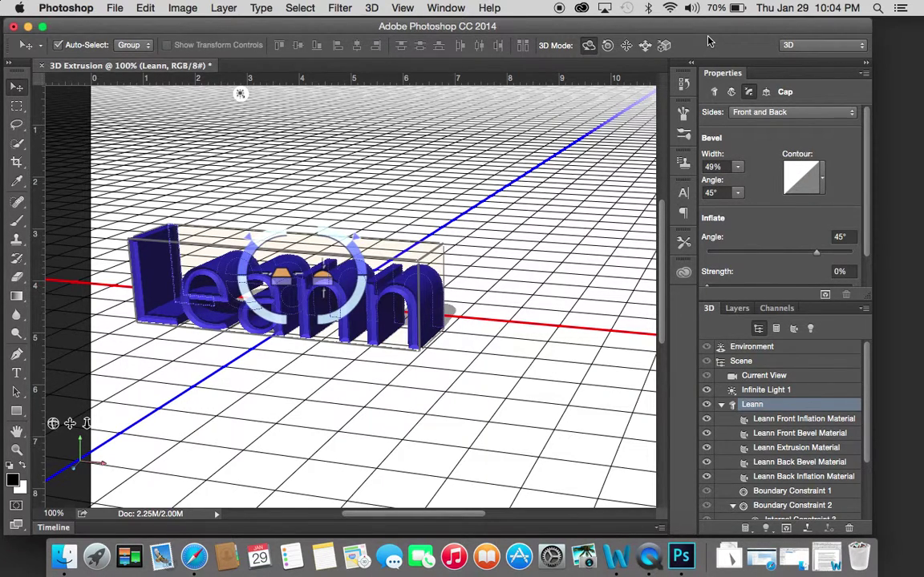
{"action": "key", "text": "super+equal"}
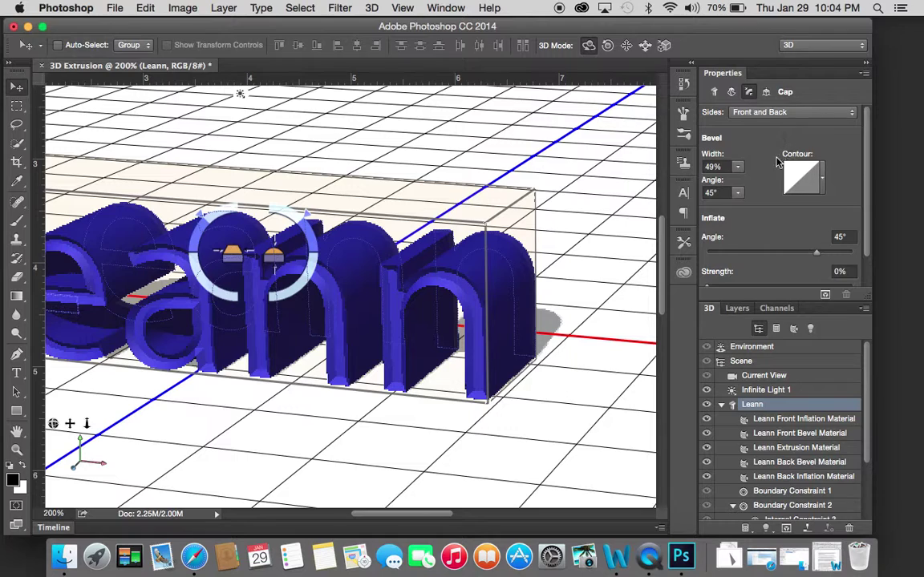
{"action": "left_click", "coordinate": [738, 168]}
{"action": "left_click_drag", "start_coordinate": [741, 184], "coordinate": [706, 183]}
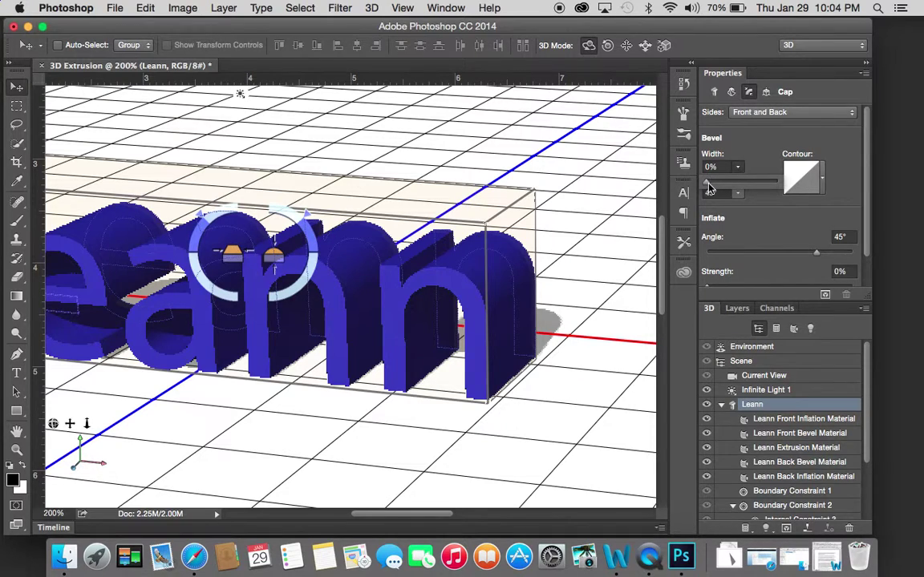
{"action": "mouse_move", "coordinate": [723, 182]}
{"action": "left_mouse_down"}
{"action": "mouse_move", "coordinate": [737, 184]}
{"action": "mouse_move", "coordinate": [706, 182]}
{"action": "left_mouse_up"}
{"action": "left_click", "coordinate": [759, 207]}
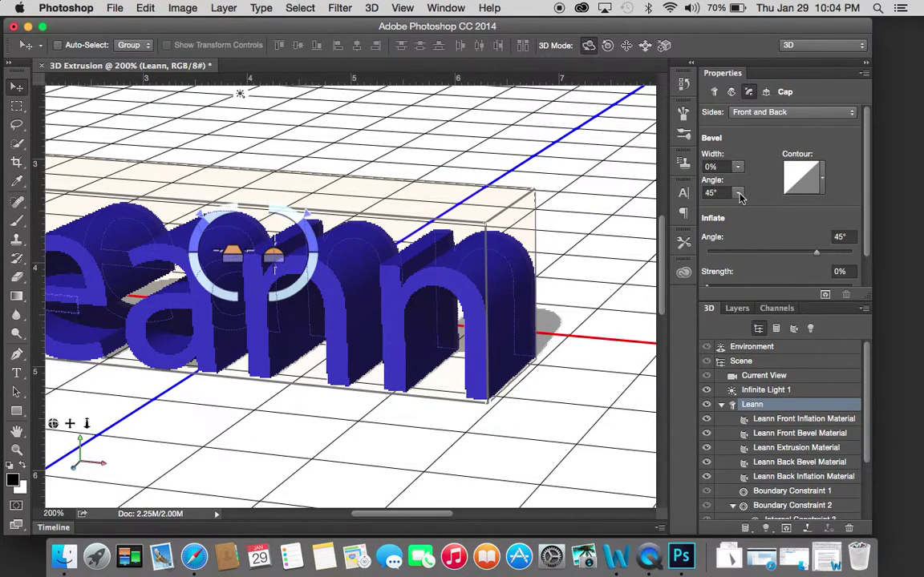
Adjust the cap bevel angle to 64° and refine it to about 61°.
{"action": "left_click", "coordinate": [737, 193]}
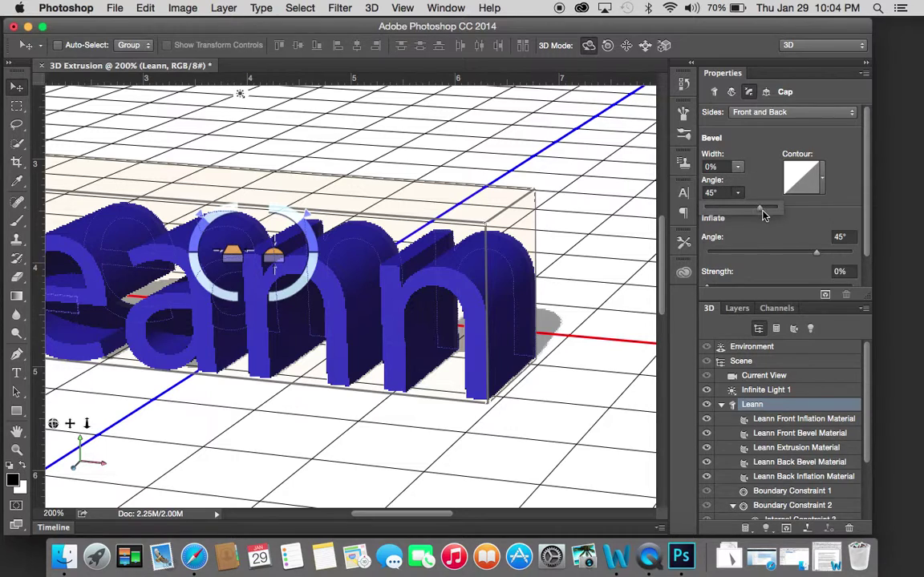
{"action": "mouse_move", "coordinate": [761, 210]}
{"action": "left_mouse_down"}
{"action": "mouse_move", "coordinate": [748, 207]}
{"action": "mouse_move", "coordinate": [767, 208]}
{"action": "left_mouse_up"}
{"action": "left_click", "coordinate": [762, 177]}
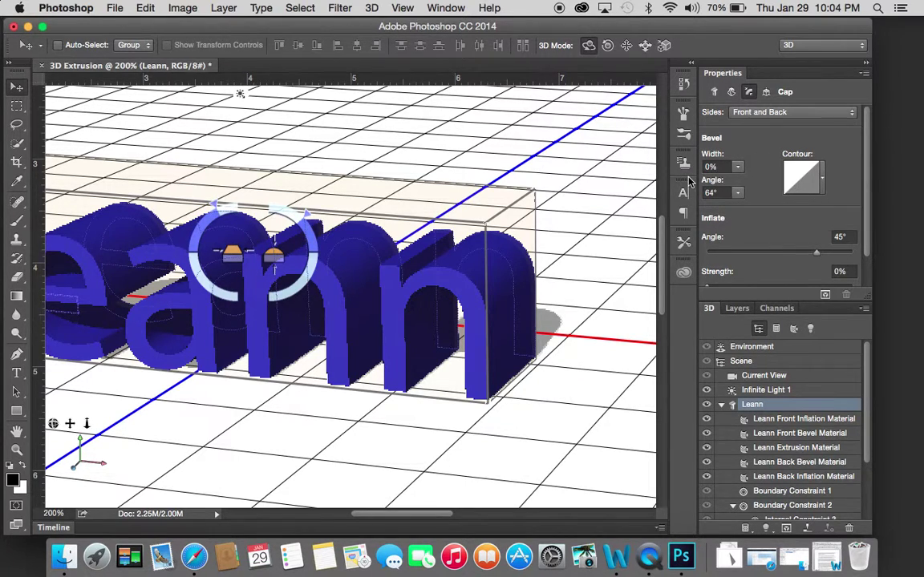
{"action": "left_click_drag", "start_coordinate": [202, 232], "coordinate": [207, 222]}
Try several bevel contour presets on the text caps, and restore the straight linear contour.
{"action": "left_click", "coordinate": [823, 181]}
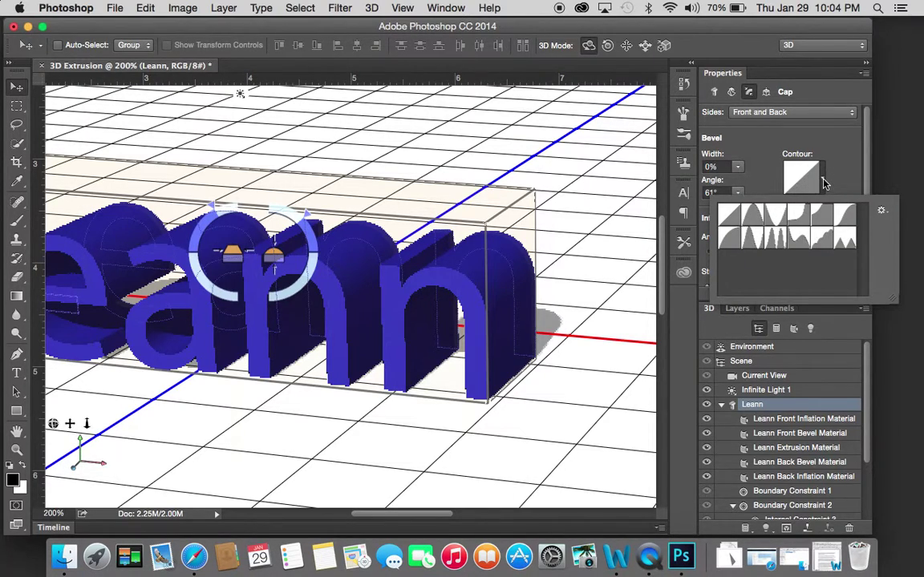
{"action": "left_click", "coordinate": [757, 214]}
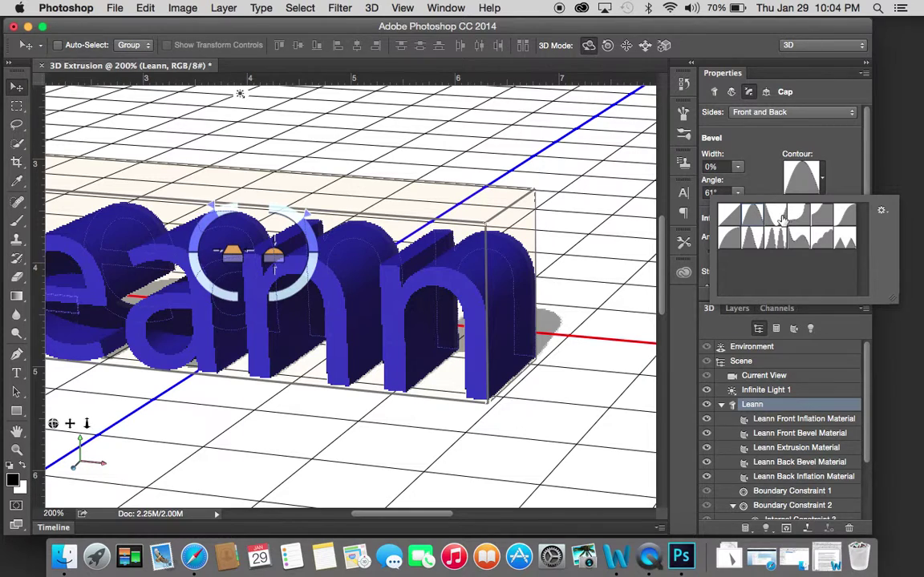
{"action": "left_click", "coordinate": [777, 215]}
{"action": "left_click", "coordinate": [818, 215]}
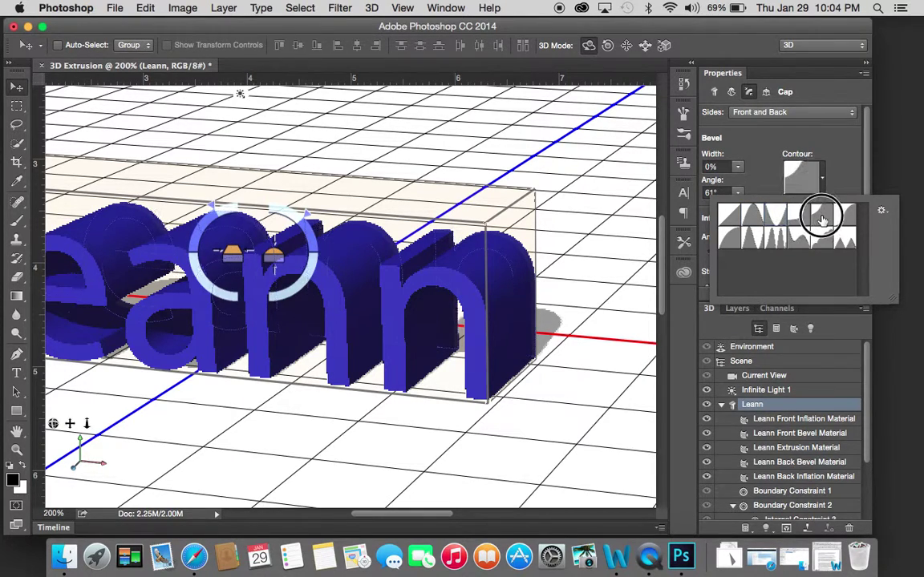
{"action": "left_click", "coordinate": [737, 216]}
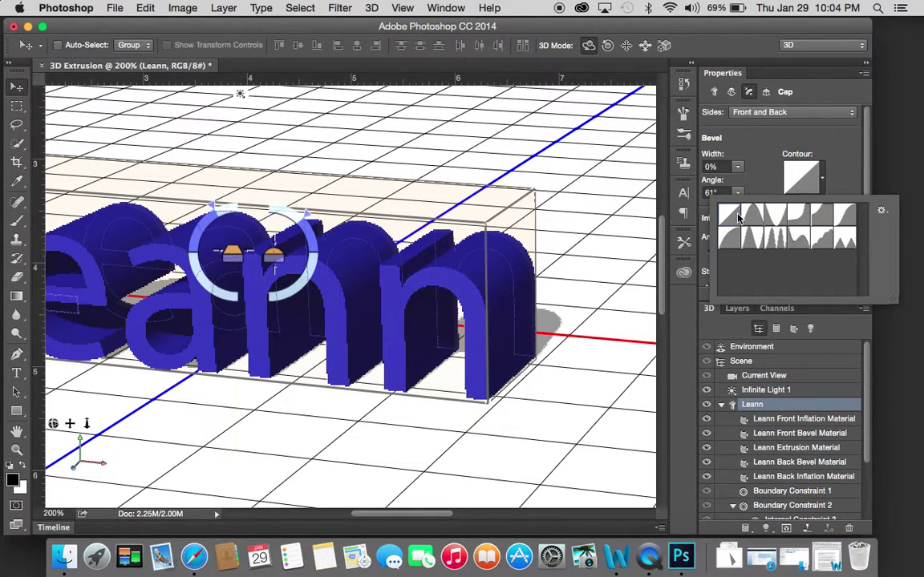
{"action": "left_click", "coordinate": [855, 162]}
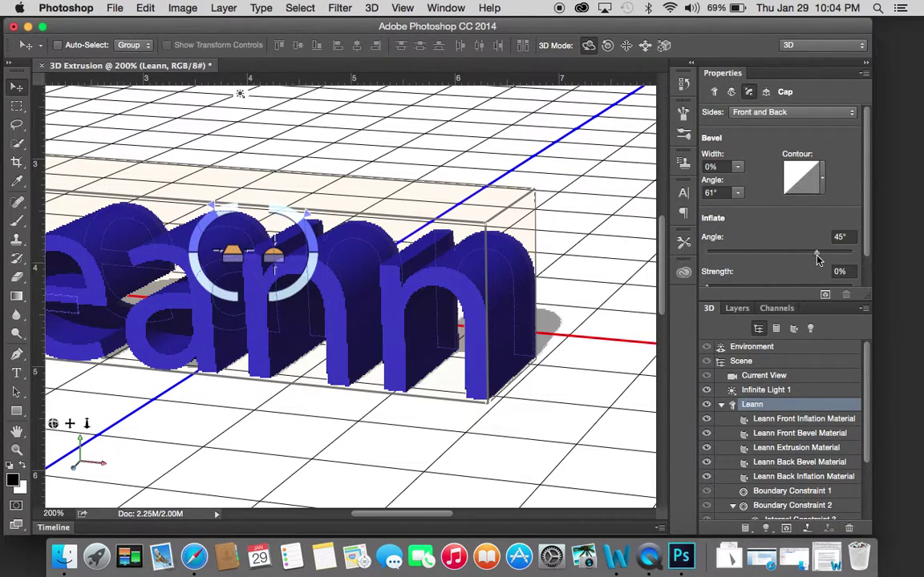
Try inflating the text caps with a 32° angle and 39% strength, and reset all deformations on the mesh.
{"action": "mouse_move", "coordinate": [817, 255]}
{"action": "left_mouse_down"}
{"action": "mouse_move", "coordinate": [836, 255]}
{"action": "mouse_move", "coordinate": [804, 254]}
{"action": "left_mouse_up"}
{"action": "scroll", "coordinate": [866, 202], "scroll_direction": "down", "scroll_amount": 3}
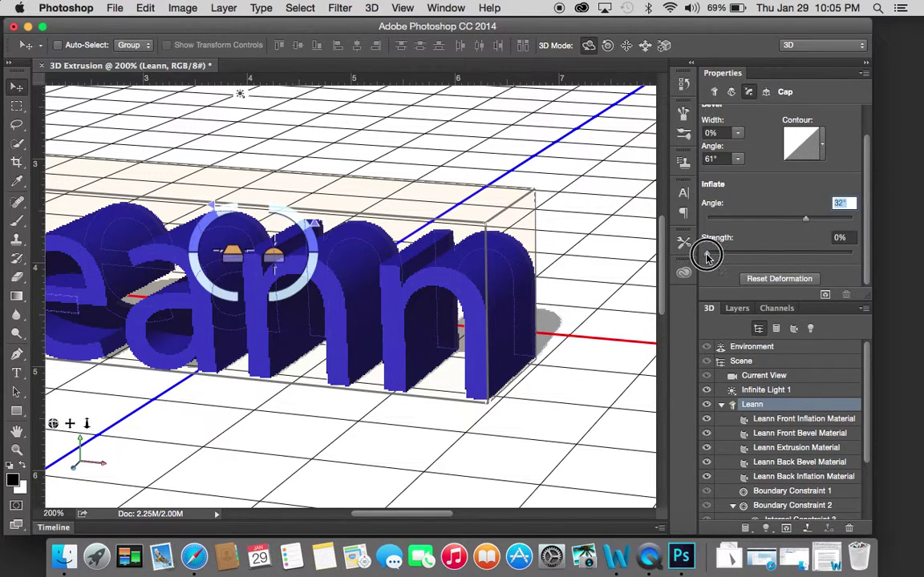
{"action": "left_click_drag", "start_coordinate": [711, 254], "coordinate": [762, 255]}
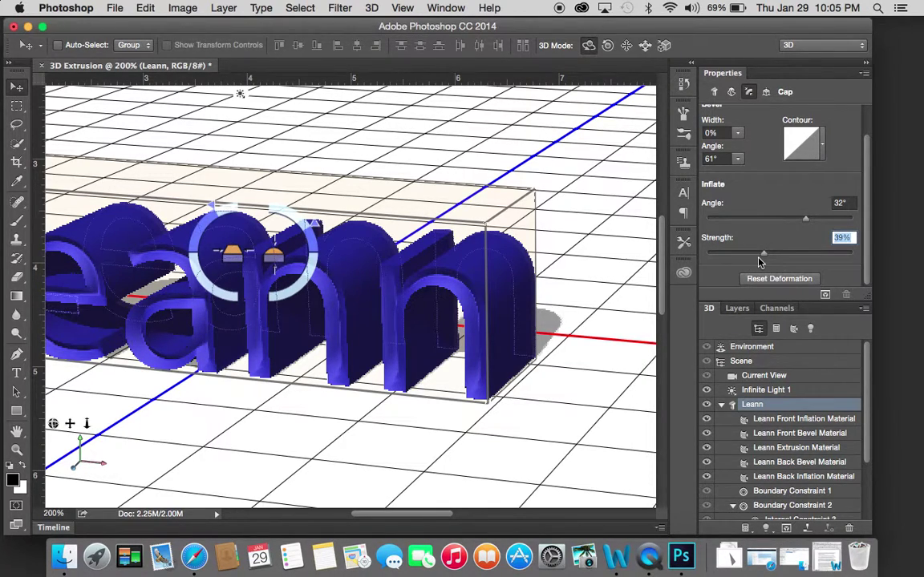
{"action": "left_click", "coordinate": [784, 279]}
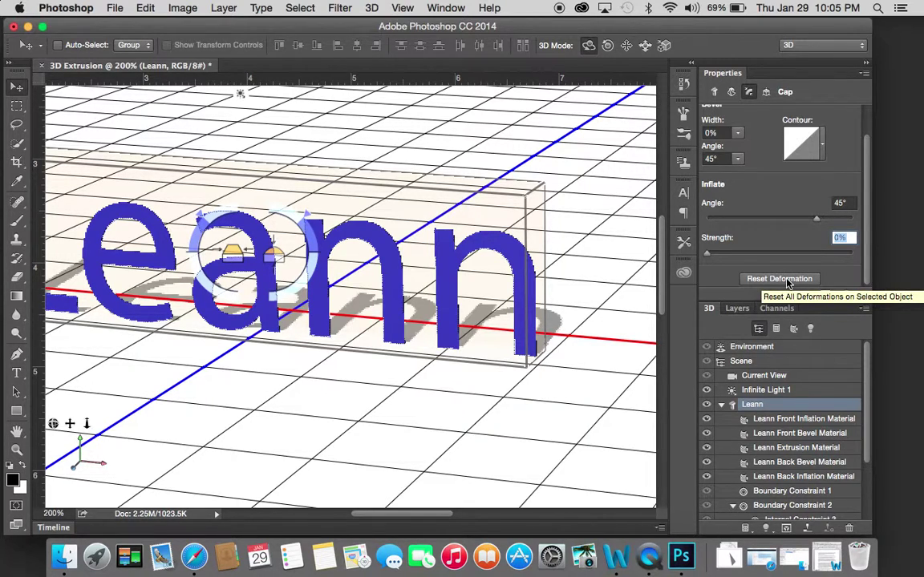
Undo the deformation reset on the text mesh, and view the unit options in its coordinate settings, keeping Inches.
{"action": "key", "text": "super+z"}
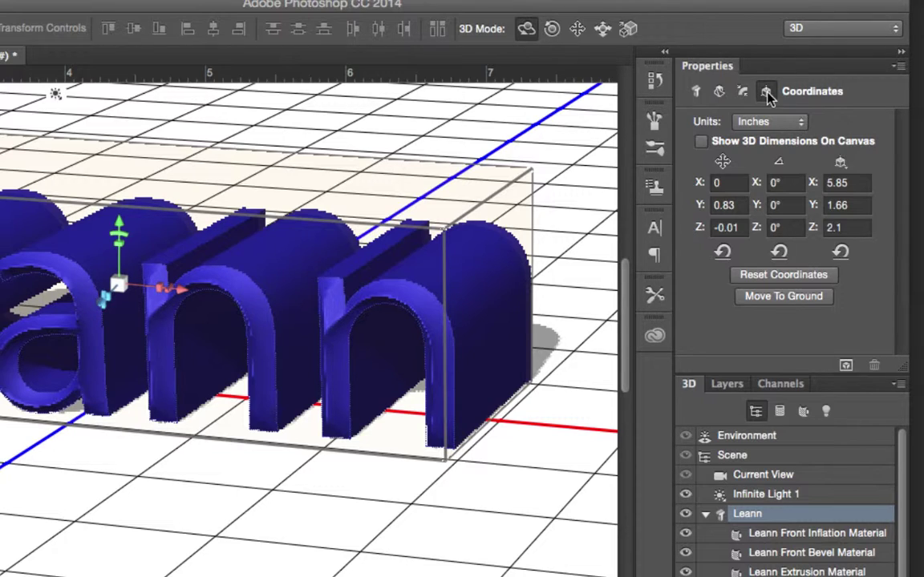
{"action": "left_click", "coordinate": [800, 123]}
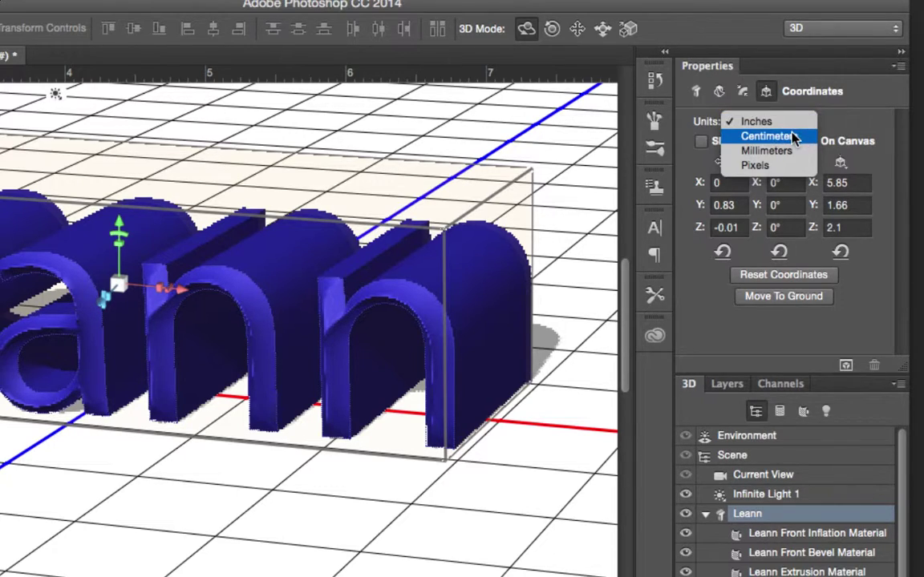
{"action": "left_click", "coordinate": [798, 123]}
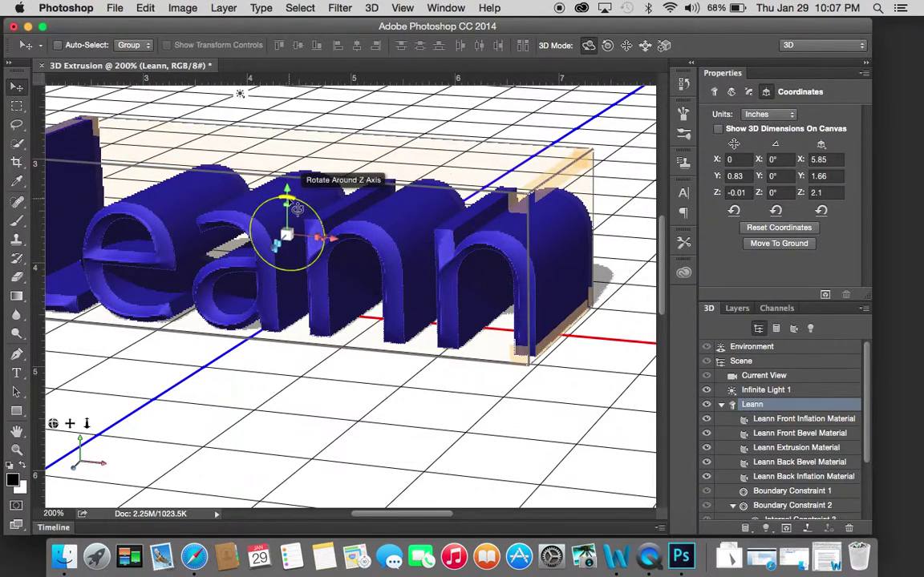
Tilt the text mesh to about -13.1° around the Z axis and move it to the ground plane.
{"action": "left_click_drag", "start_coordinate": [286, 190], "coordinate": [267, 139]}
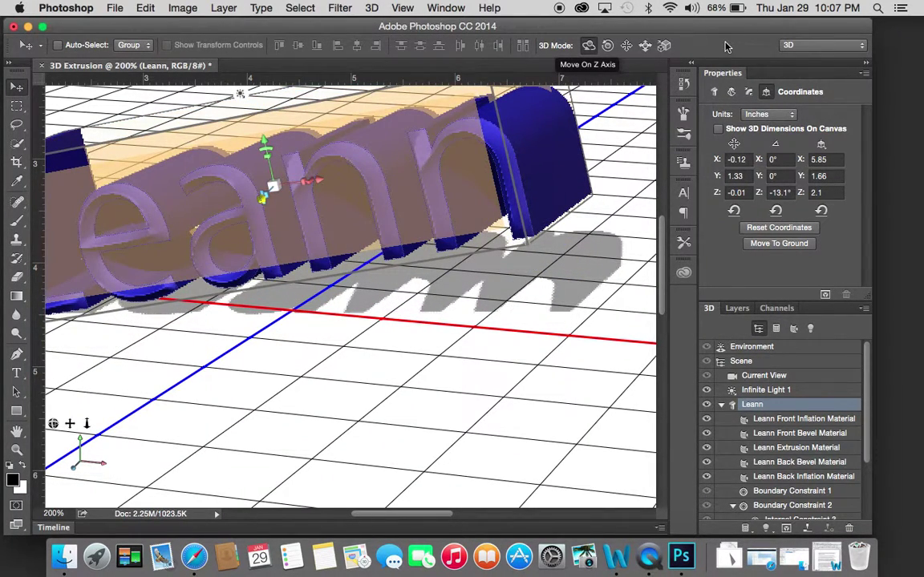
{"action": "key", "text": "super+minus"}
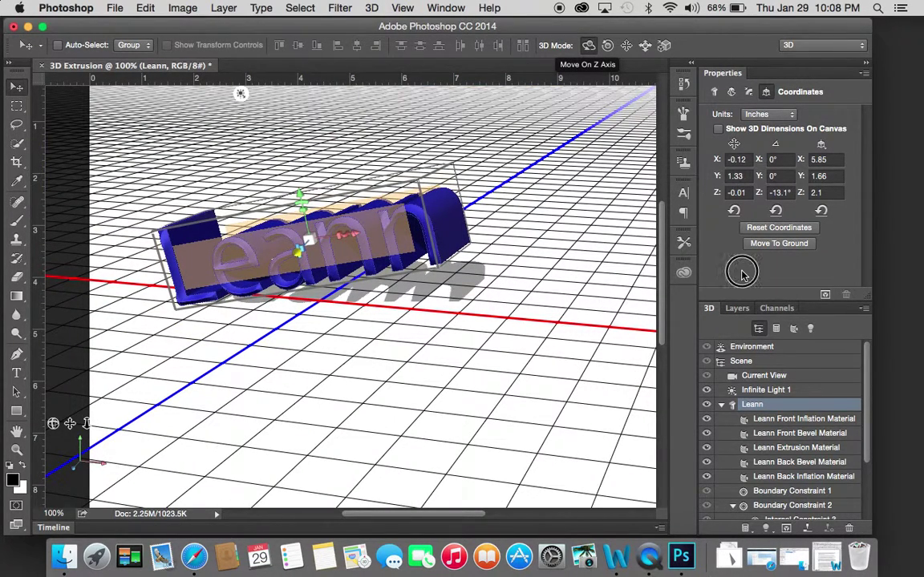
{"action": "left_click", "coordinate": [784, 247]}
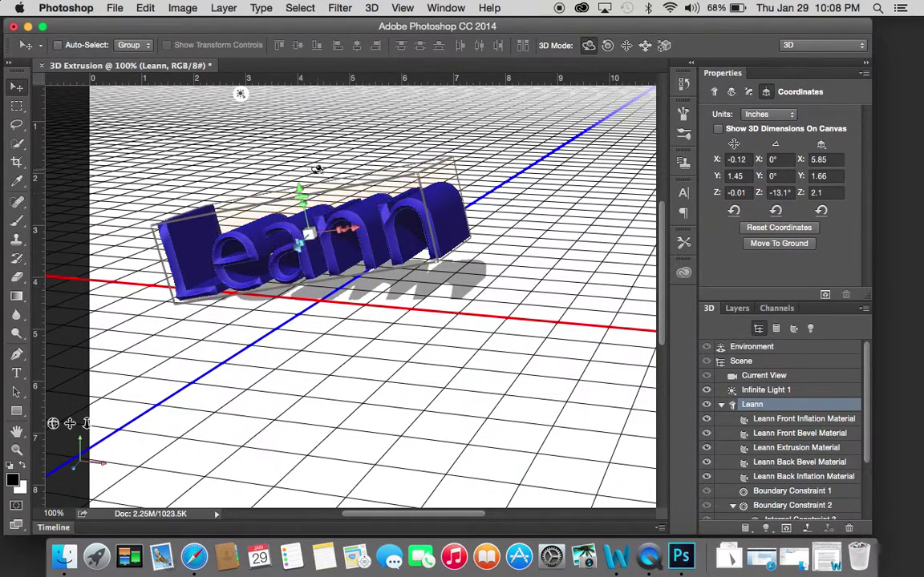
Raise the tilted text mesh along its vertical axis to about Y 2.99 inches, and return it to the ground plane.
{"action": "left_click_drag", "start_coordinate": [300, 189], "coordinate": [295, 119]}
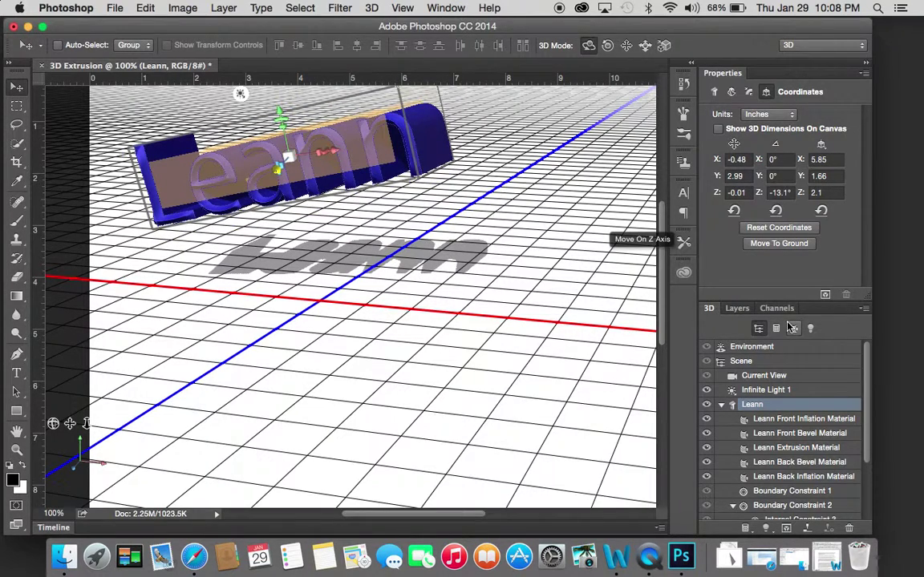
{"action": "left_click", "coordinate": [784, 245]}
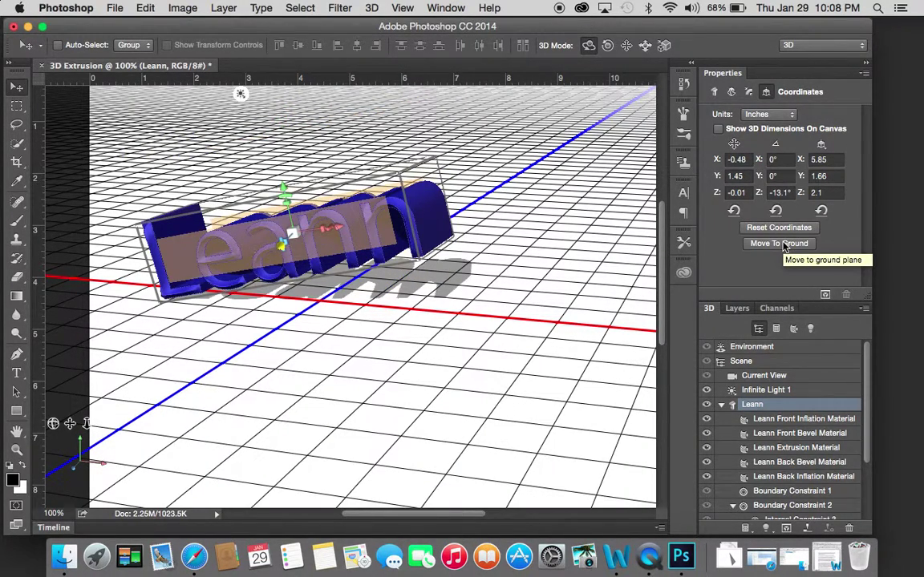